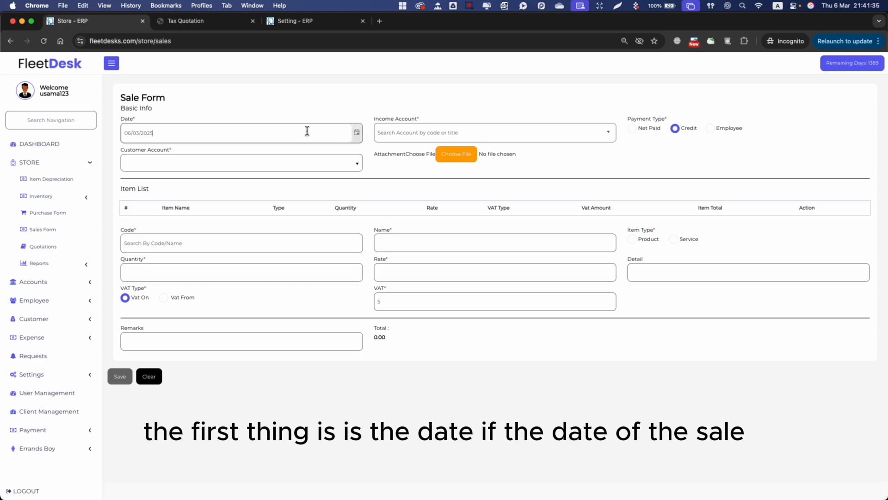
- Set the sale's income account to A39808-Services Sales
double_click(307, 131)
click(186, 135)
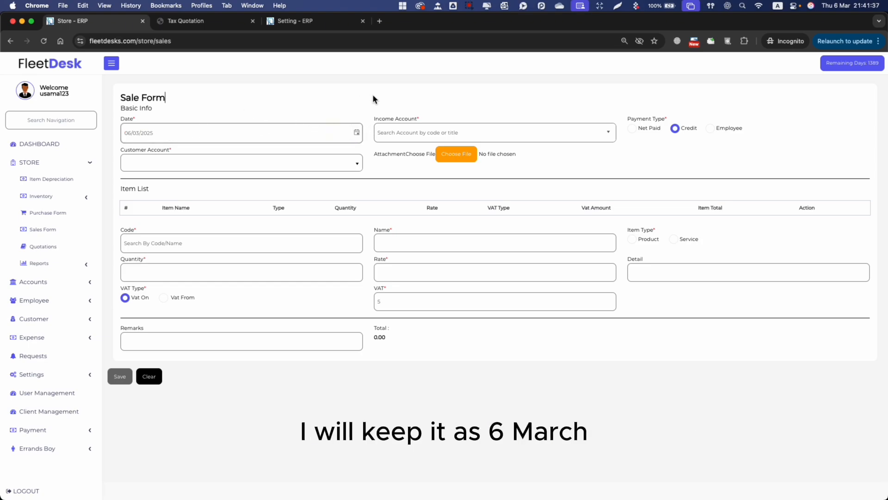
click(510, 135)
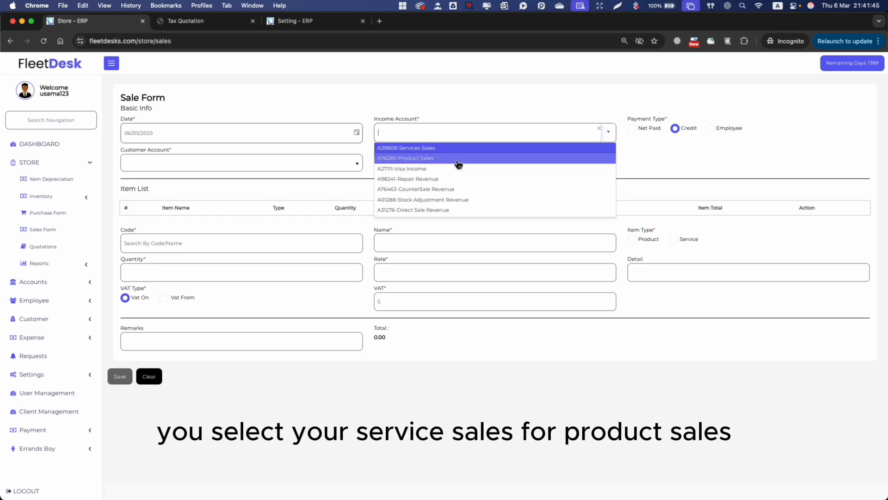
scroll(463, 171, down, 3)
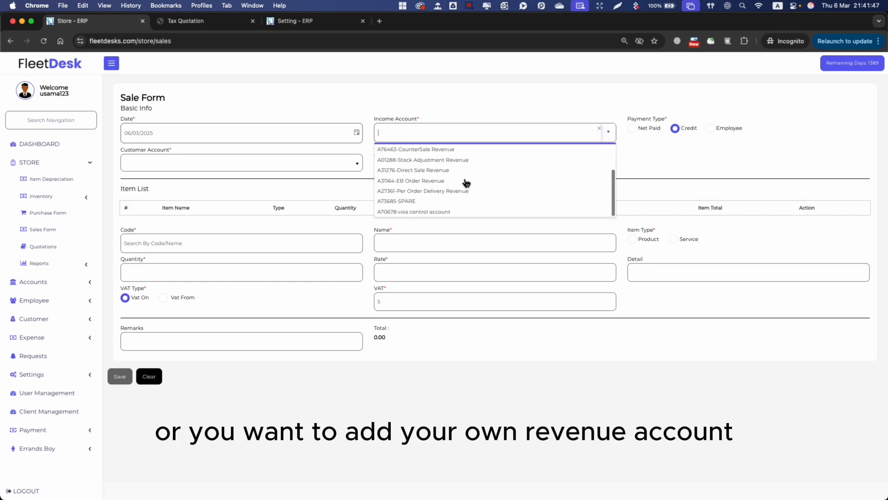
scroll(465, 182, up, 3)
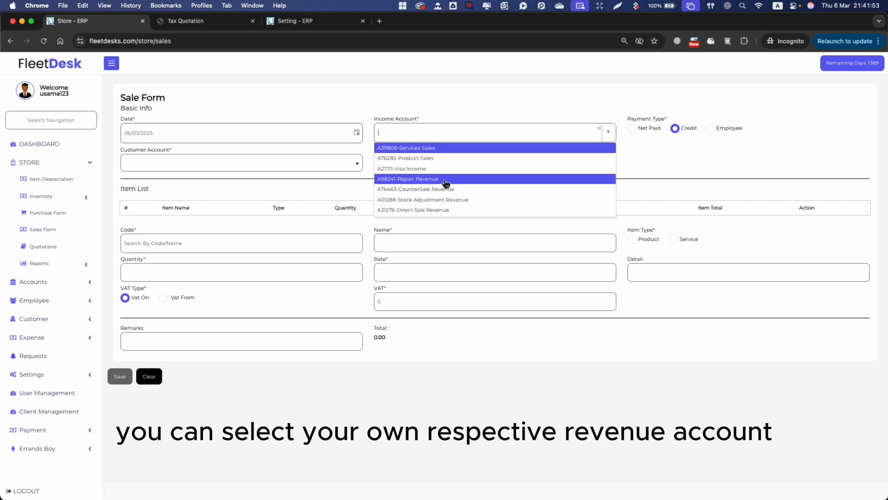
click(444, 148)
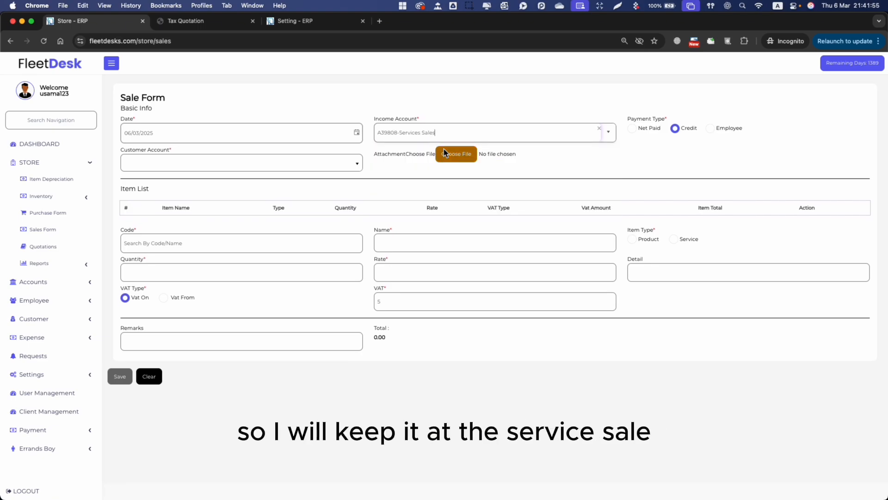
- Set the payment type to Net Paid and look through the available payment accounts
drag(627, 119, 681, 123)
click(633, 129)
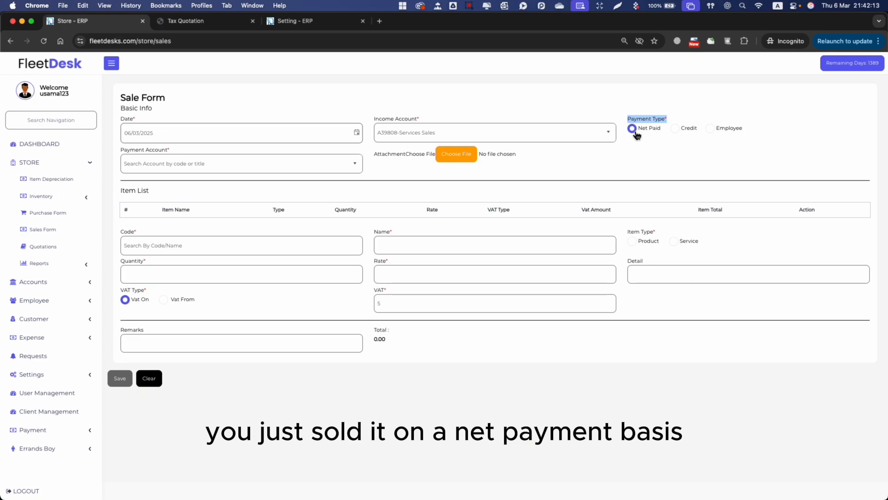
click(311, 154)
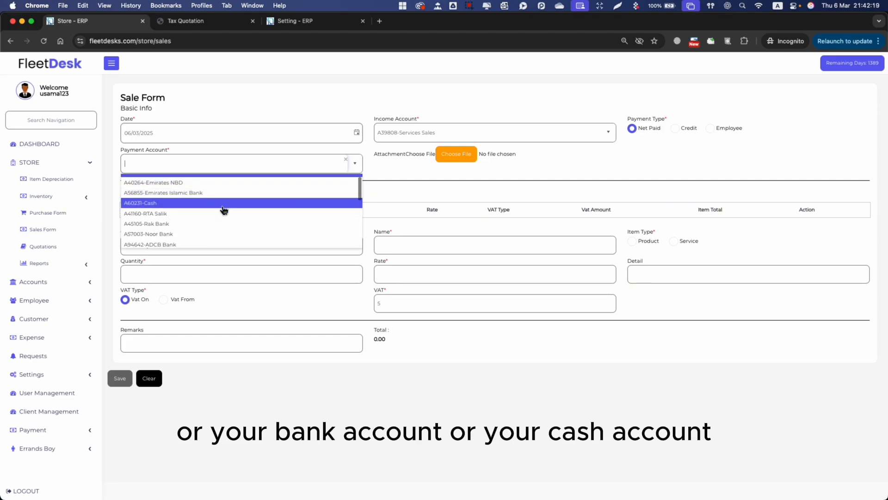
scroll(222, 205, down, 5)
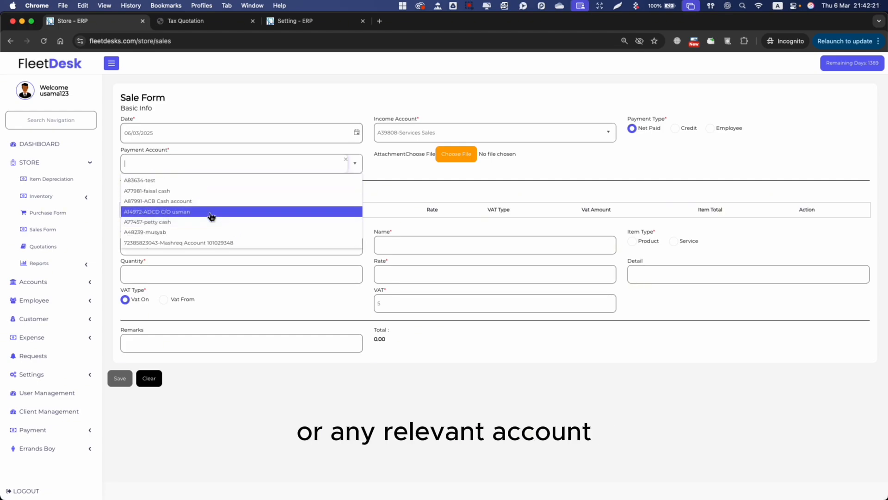
click(752, 118)
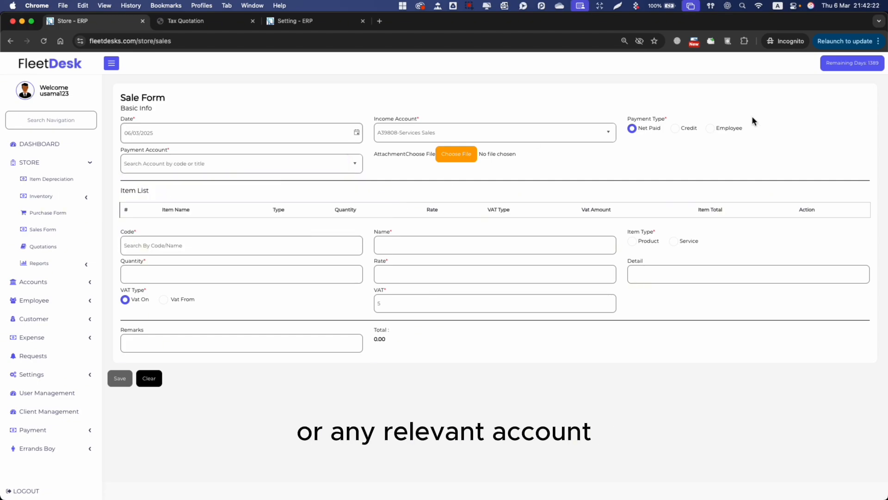
- Set the payment type to Credit and choose A60215-Uber Eats as the customer account
click(677, 130)
click(349, 168)
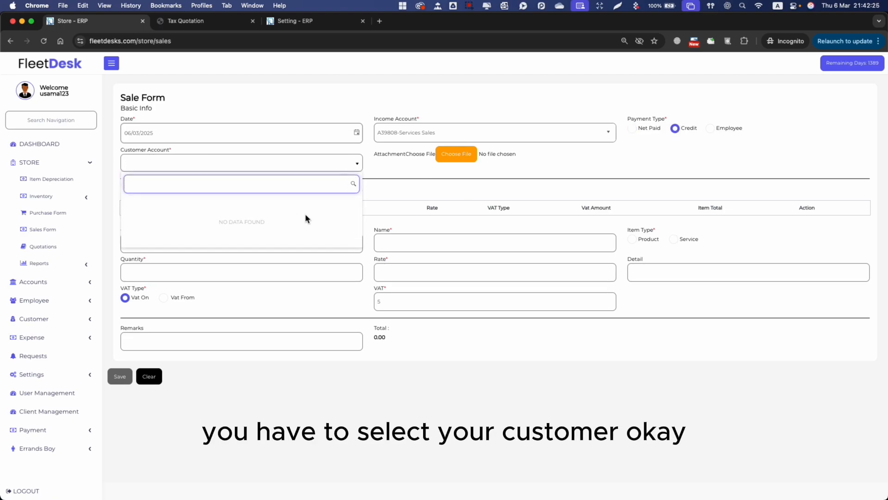
scroll(263, 227, down, 5)
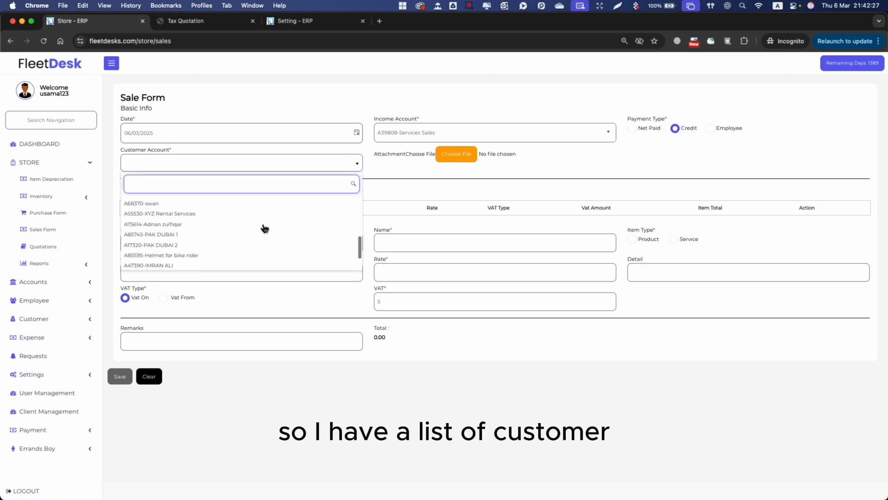
scroll(264, 227, up, 5)
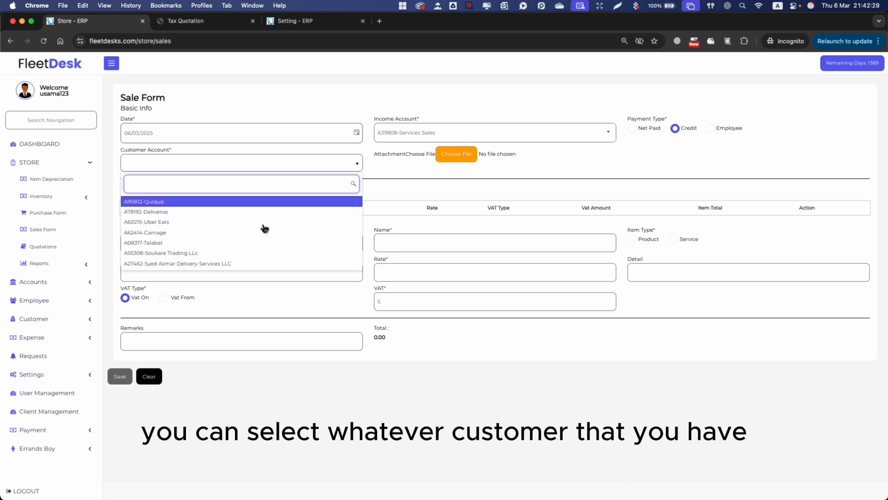
click(242, 224)
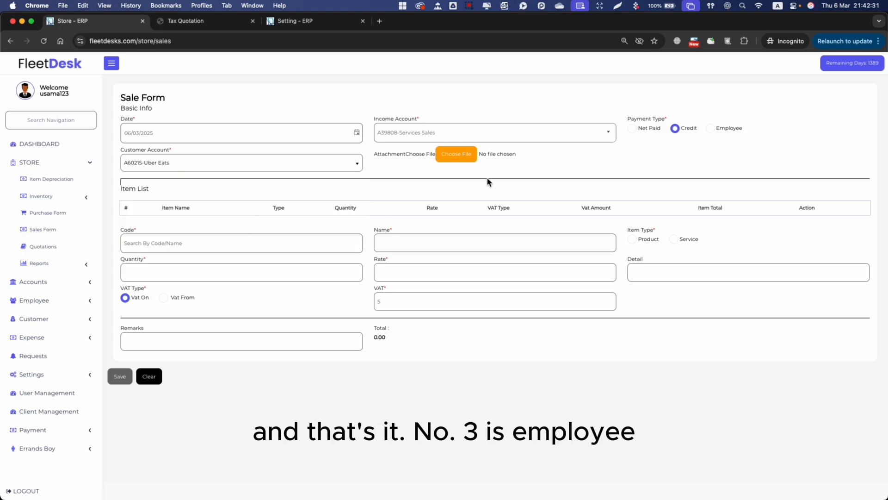
- Set the payment type to Employee and replace the account with an employee's account
click(715, 131)
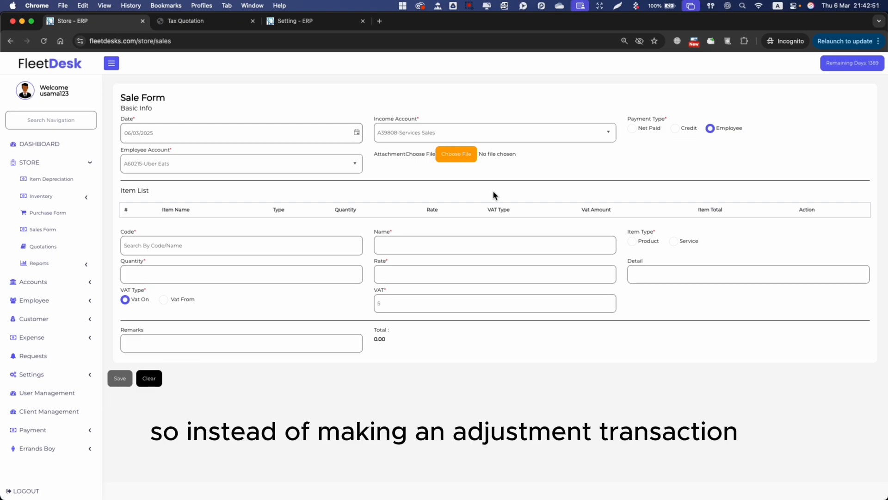
click(349, 165)
click(346, 159)
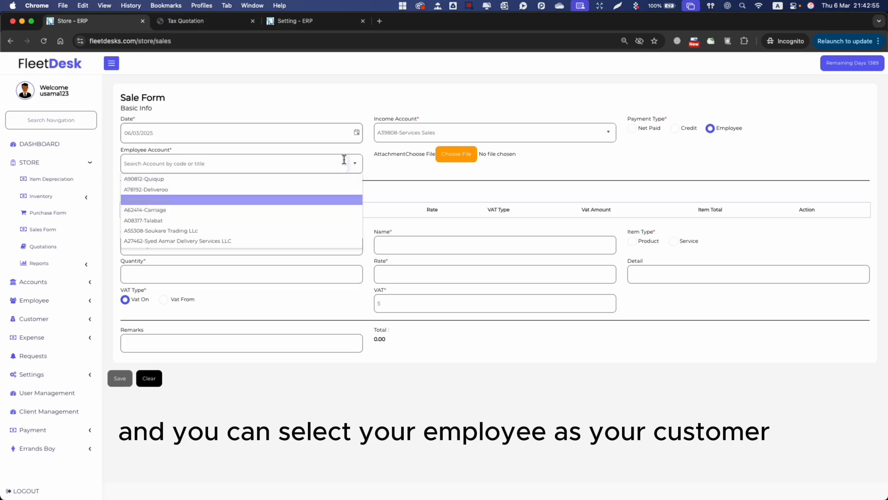
scroll(297, 204, down, 1)
scroll(260, 208, down, 5)
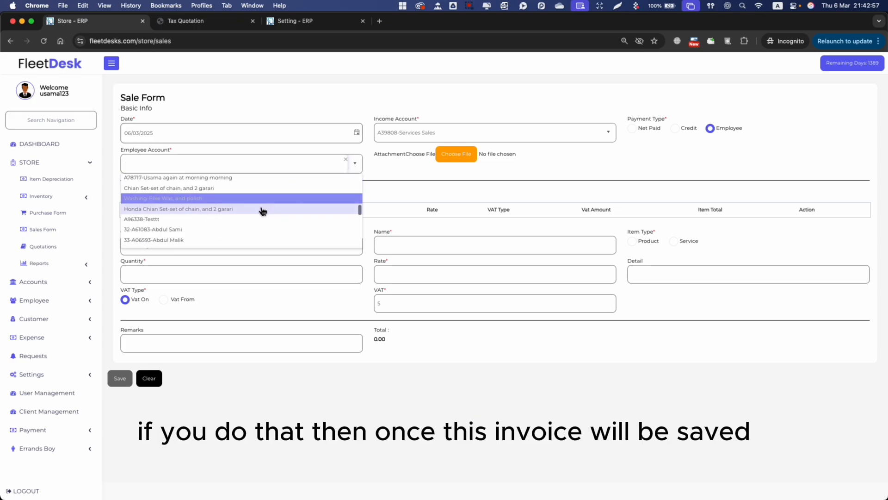
click(208, 233)
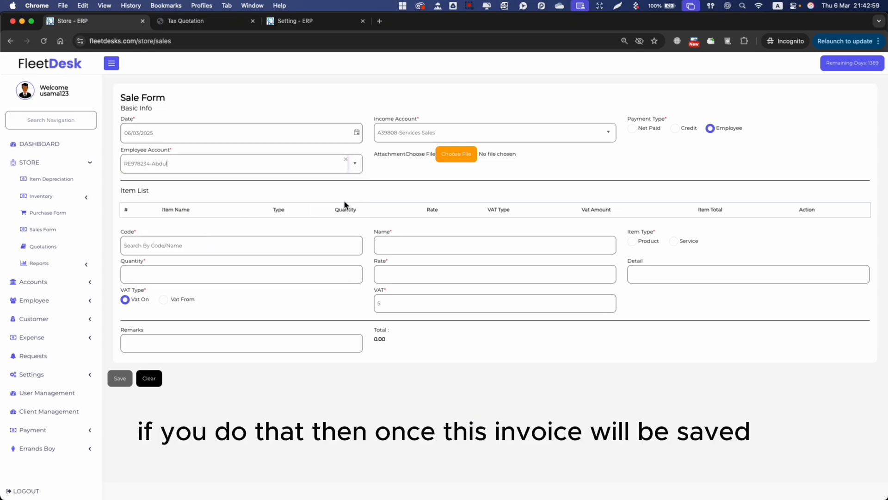
- Search the item codes for "mobile" and choose J200-Mobile as the sale item
click(252, 250)
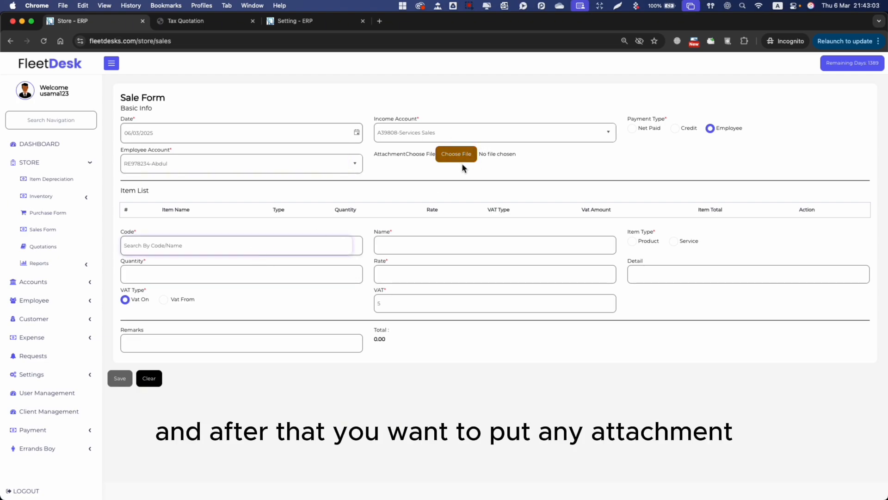
click(119, 229)
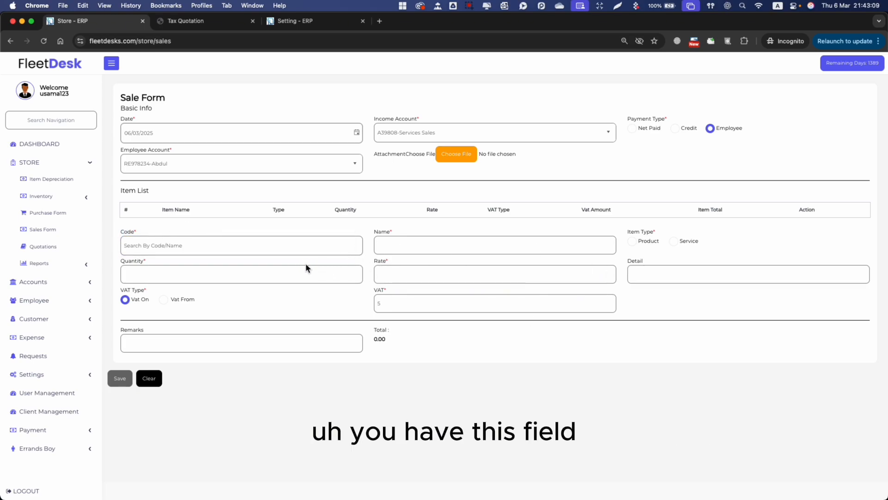
click(294, 250)
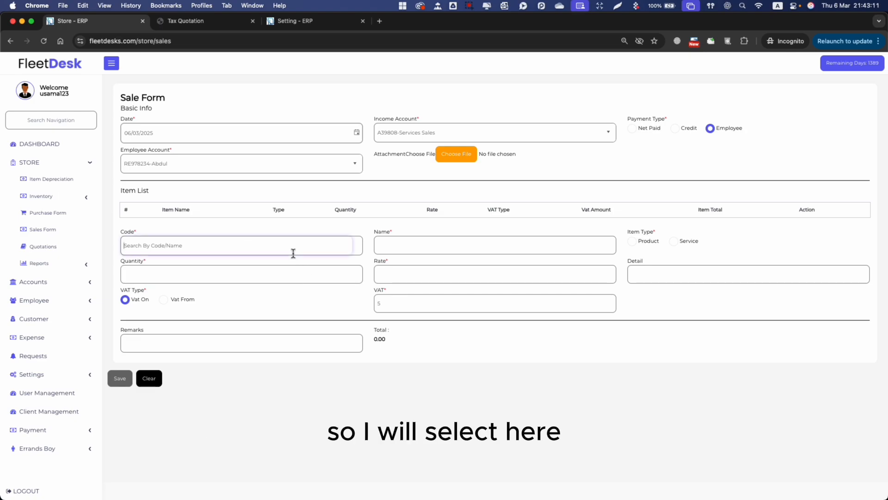
text(md)
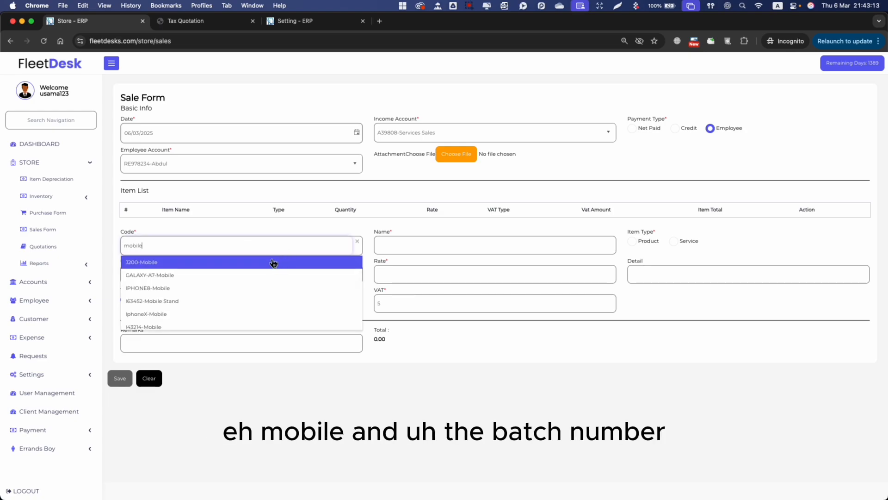
click(252, 262)
click(424, 269)
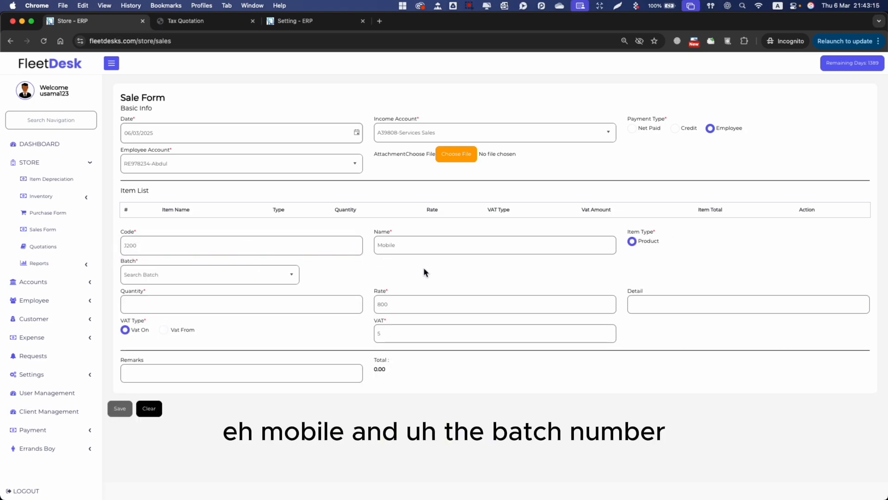
- Check which batches are available for the J200 mobile
click(290, 275)
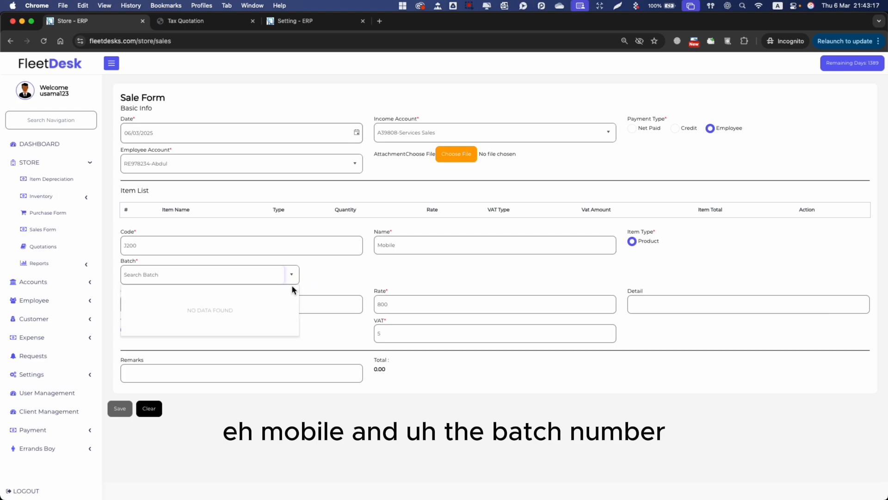
click(289, 276)
click(288, 277)
click(290, 276)
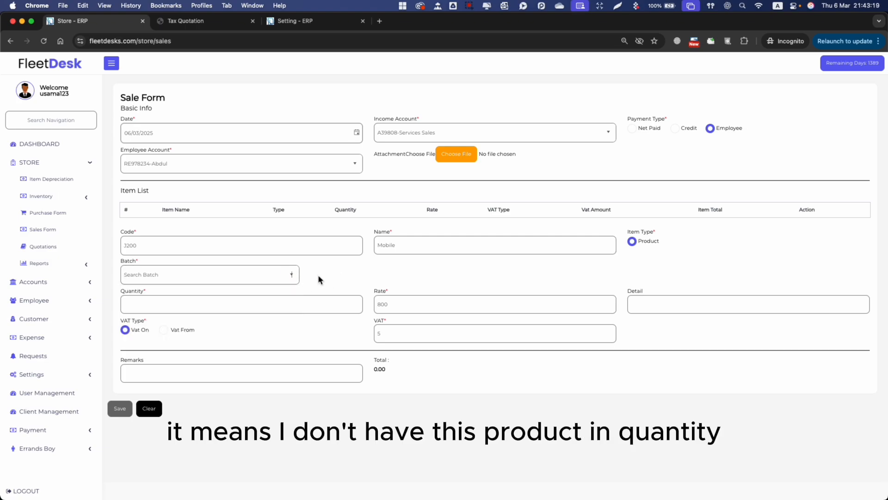
click(293, 277)
click(293, 277)
click(294, 278)
click(309, 253)
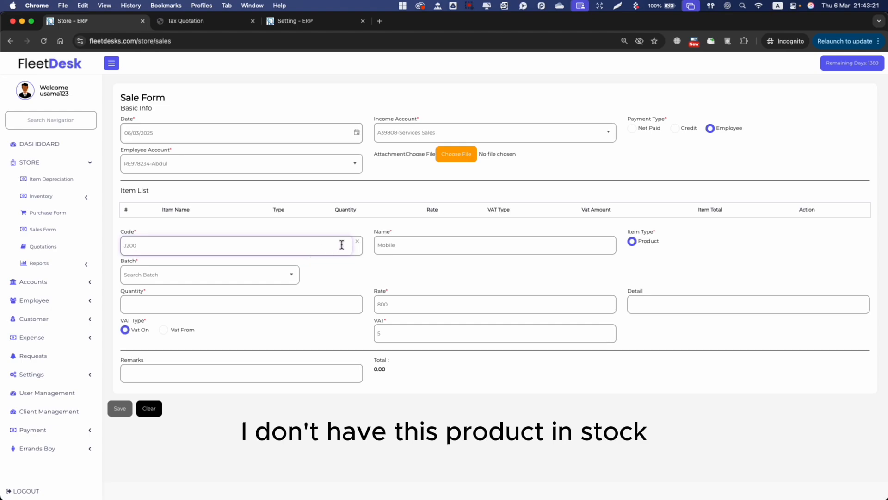
- Clear the item code, search for "mobile" again and choose GALAXY-A7-Mobile
click(357, 242)
text(s)
key(BackSpace)
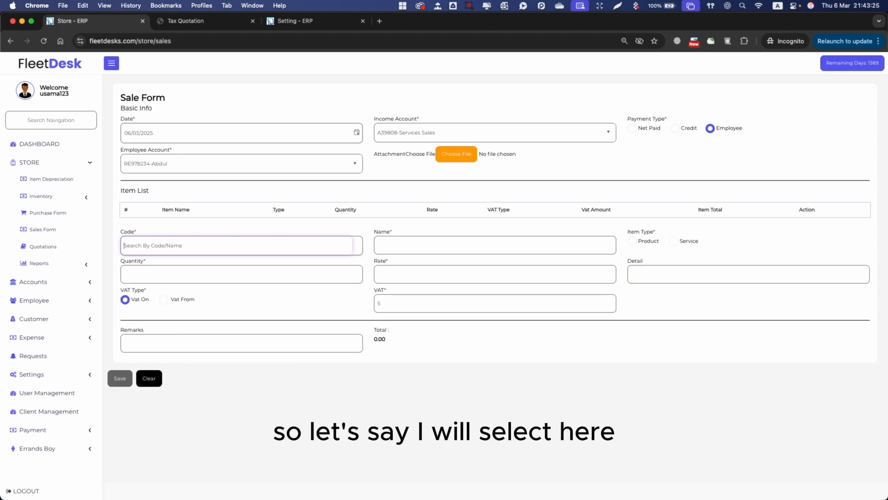
text(mobile)
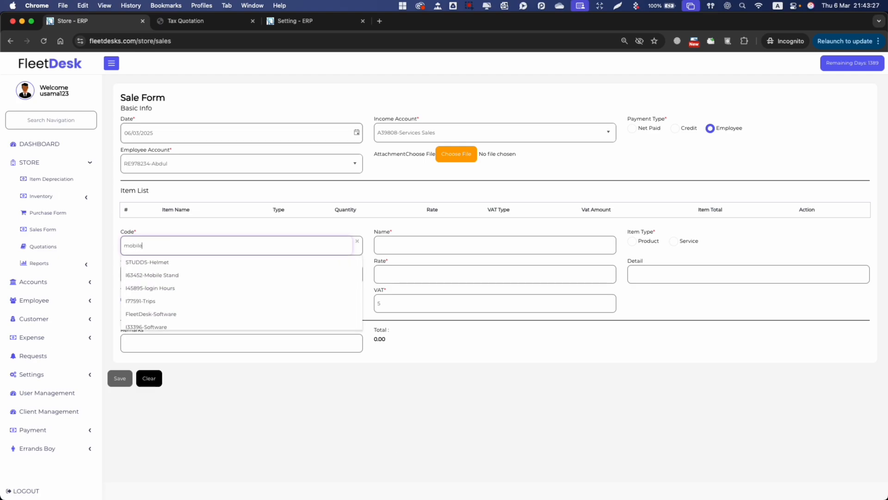
click(212, 278)
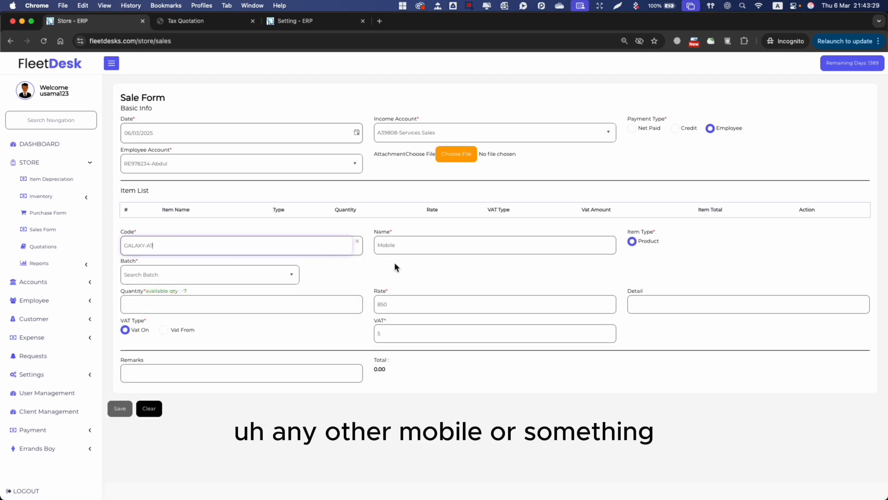
- Check the available quantity of the GALAXY-A7 mobile and select batch 1
drag(145, 291, 189, 292)
click(218, 292)
click(207, 292)
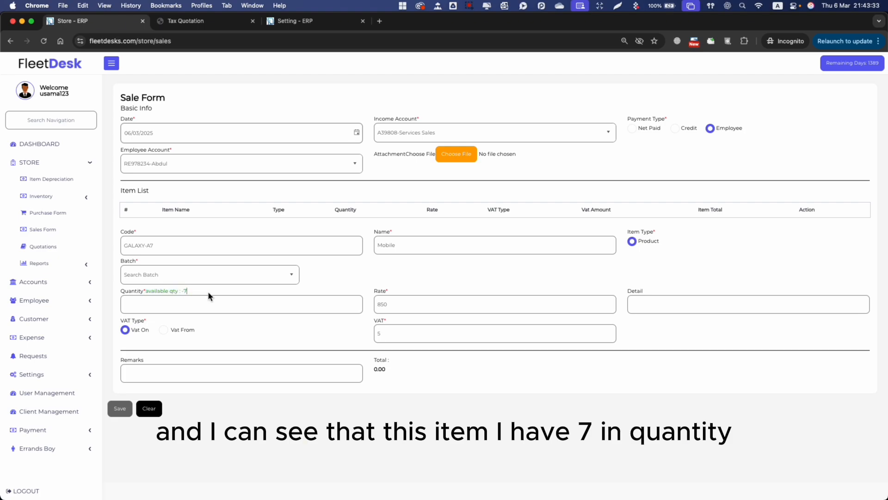
click(292, 278)
click(224, 292)
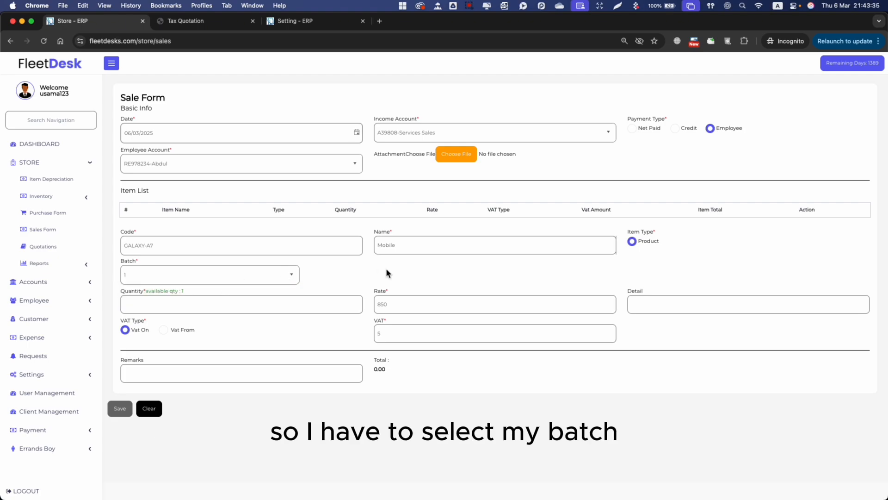
click(402, 249)
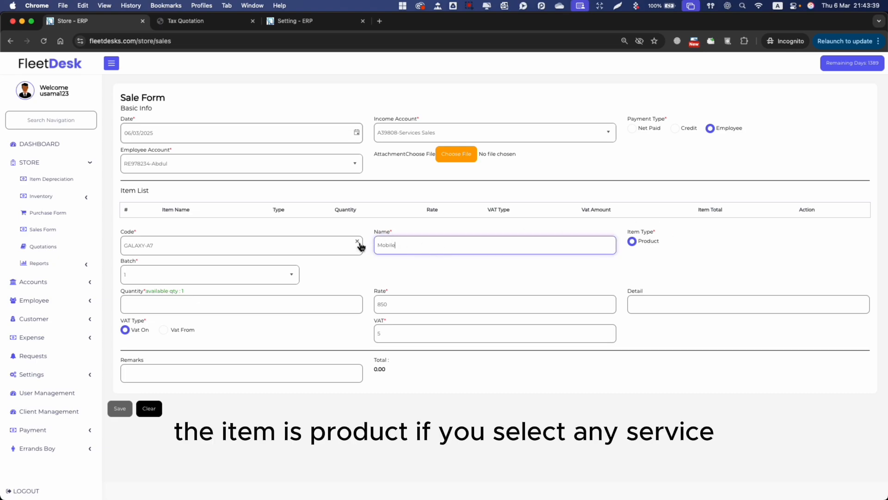
- Clear the GALAXY-A7 item code and browse the full item code list for a service item
click(357, 246)
click(296, 243)
scroll(270, 285, down, 8)
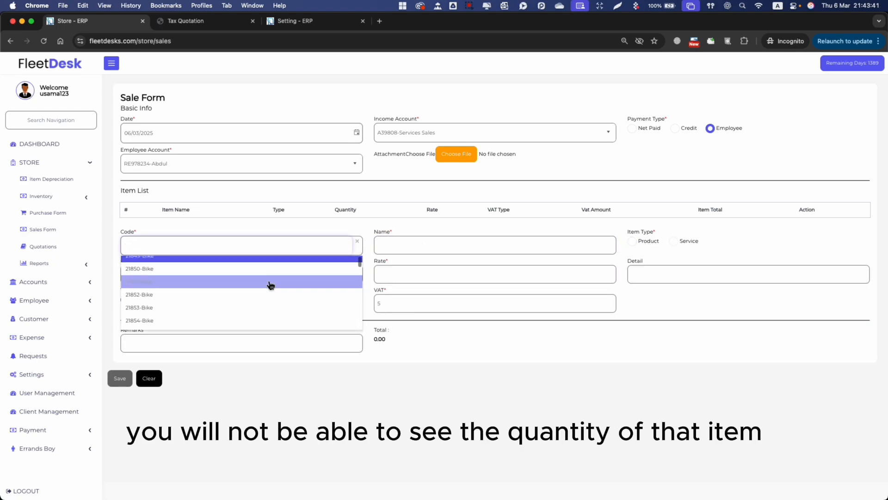
scroll(268, 296, down, 5)
scroll(265, 304, up, 5)
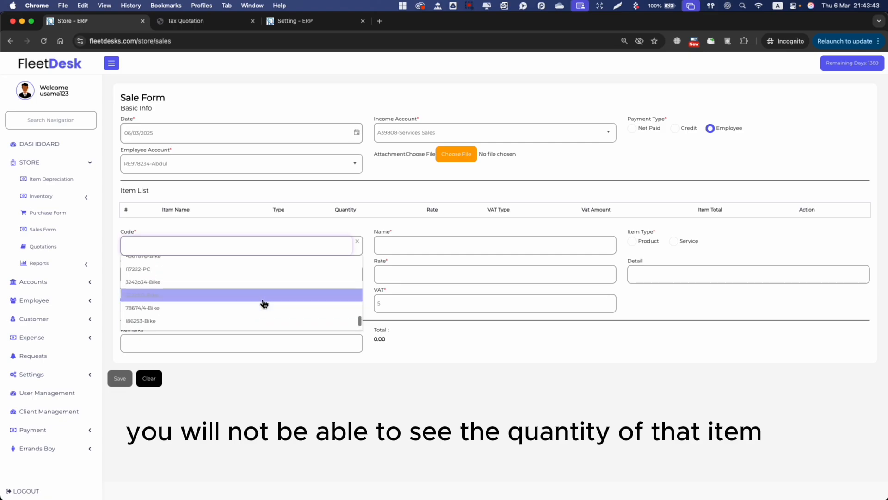
- Search the item codes for "deliver", look through the matching items and clear the search
key(BackSpace)
text(deliver)
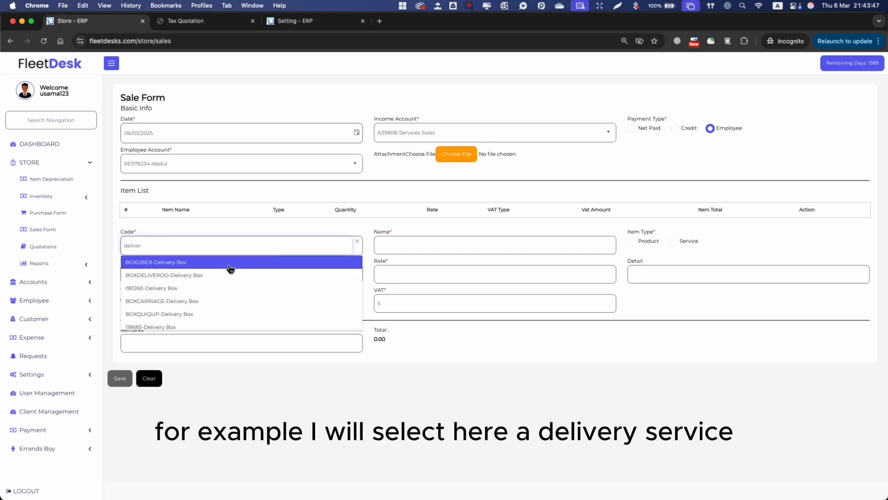
scroll(234, 303, down, 3)
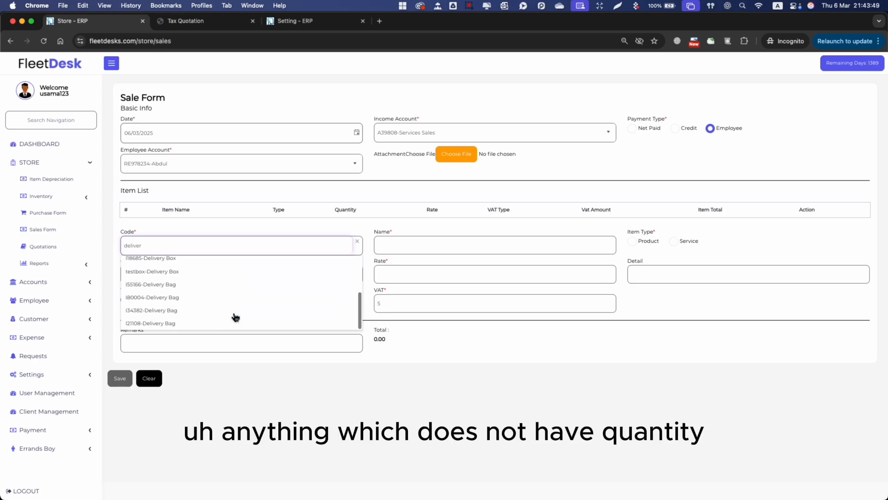
scroll(238, 302, up, 3)
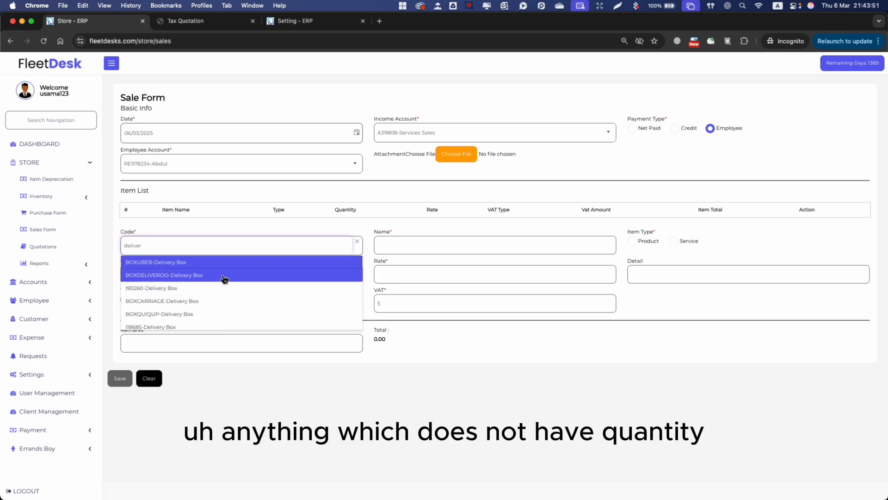
key(super+a)
key(BackSpace)
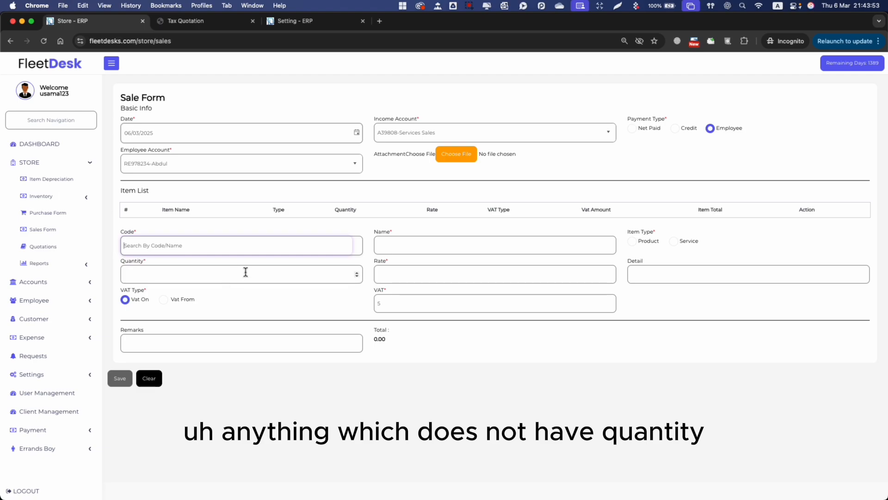
- Try to choose a bike and another item much further down the unfiltered item code list
click(207, 246)
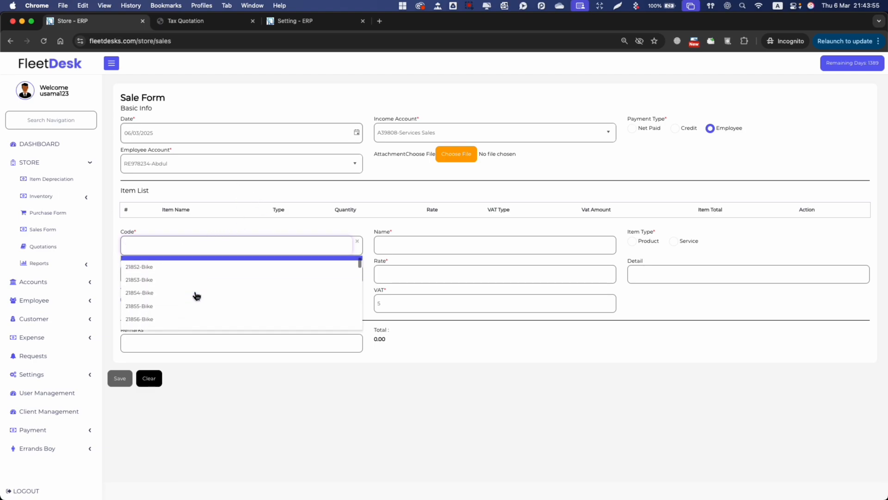
click(196, 293)
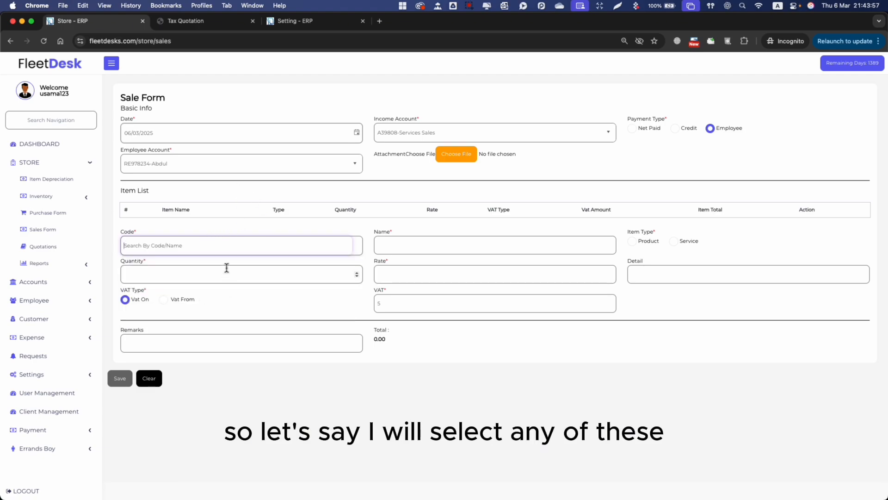
click(341, 248)
scroll(225, 324, down, 5)
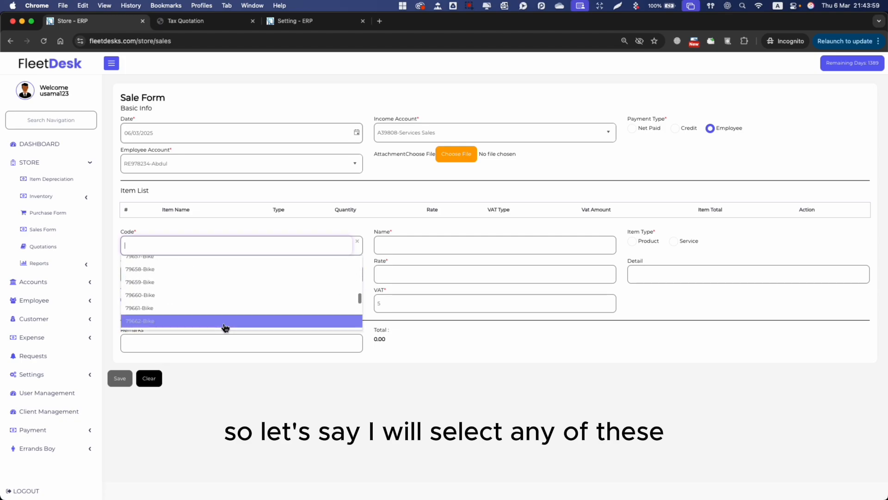
scroll(226, 324, down, 5)
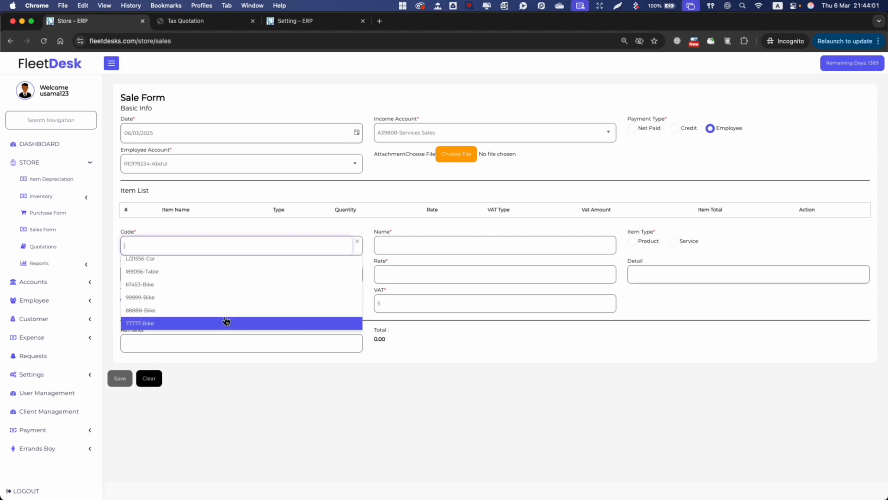
click(205, 259)
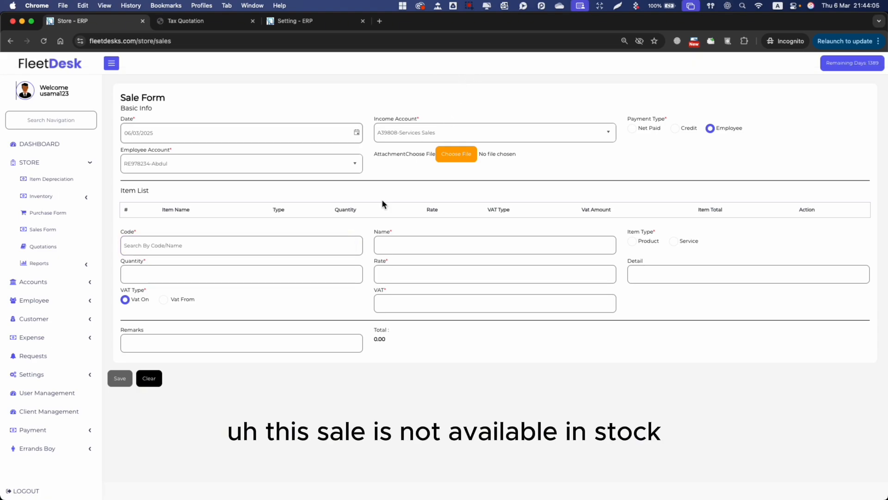
- Try to select 21998-Bike and one more item further down the item code list
click(301, 243)
scroll(273, 289, down, 3)
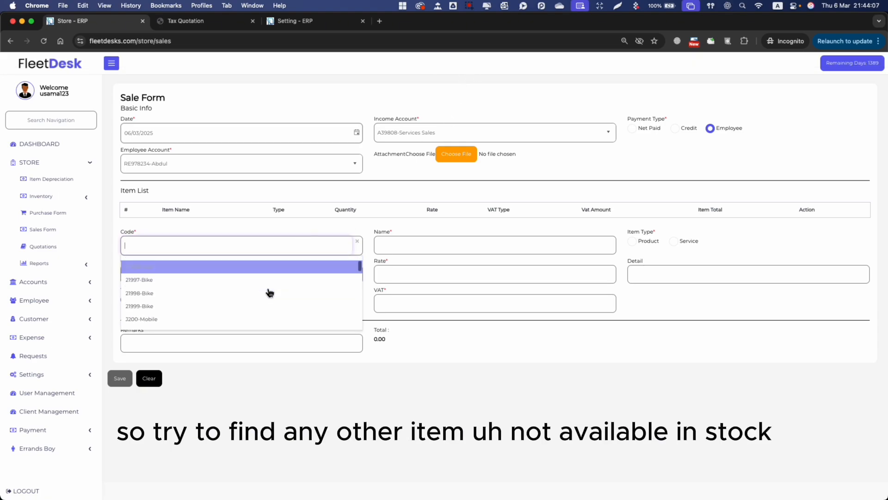
click(247, 292)
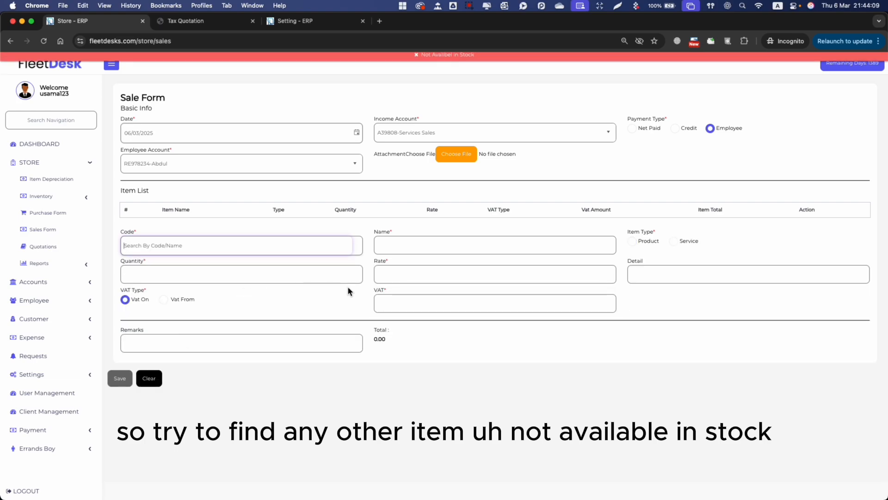
click(312, 245)
scroll(254, 282, down, 5)
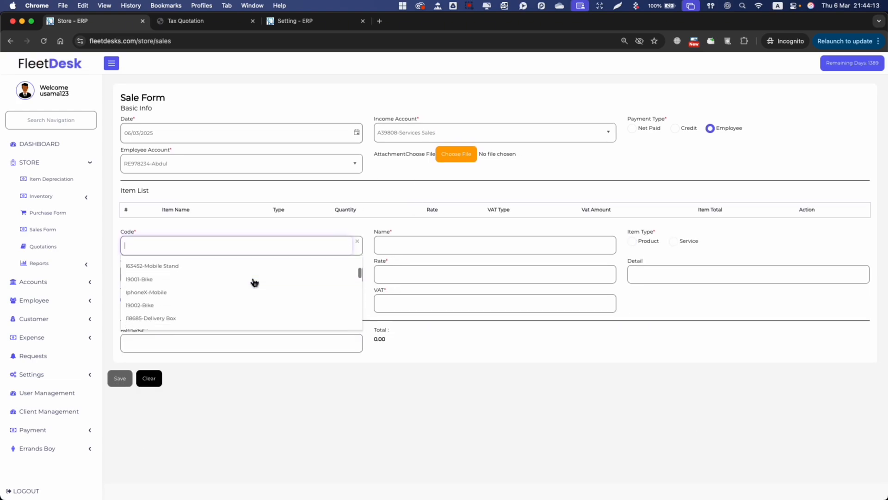
click(250, 283)
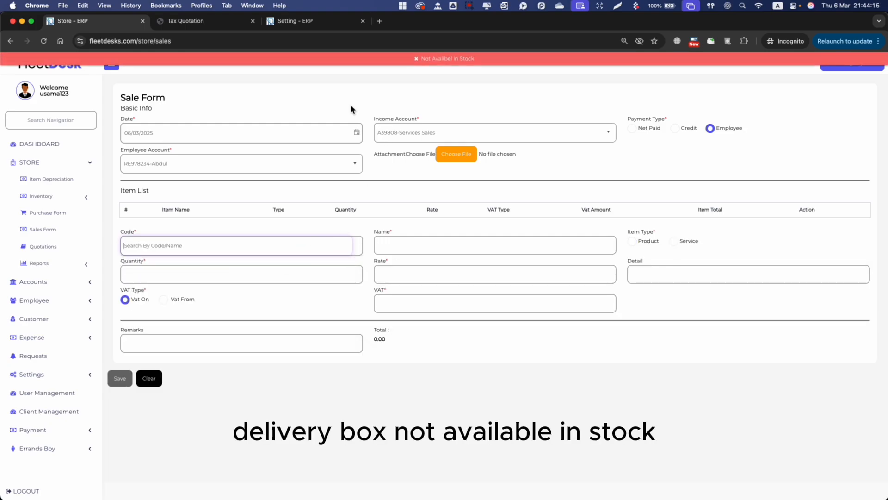
- Search the item codes for "mobile", choose GALAXY-A7-Mobile as the sale item and select batch 1
click(265, 239)
text(mobile)
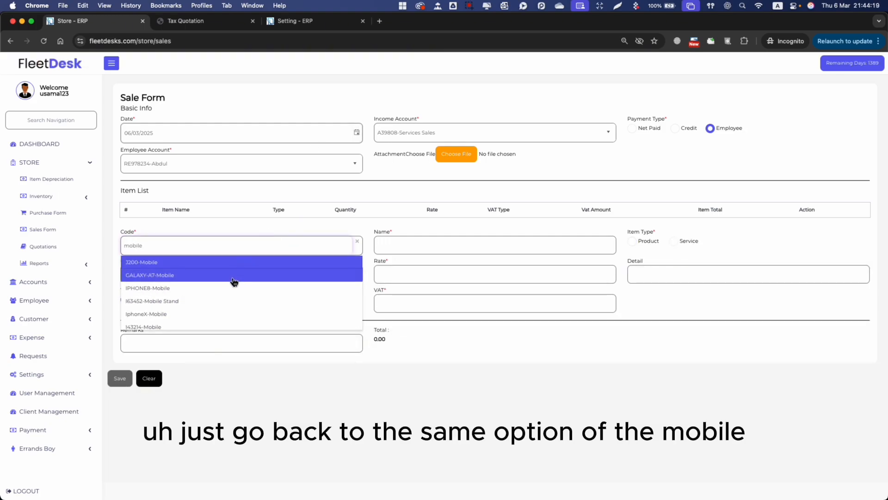
click(231, 275)
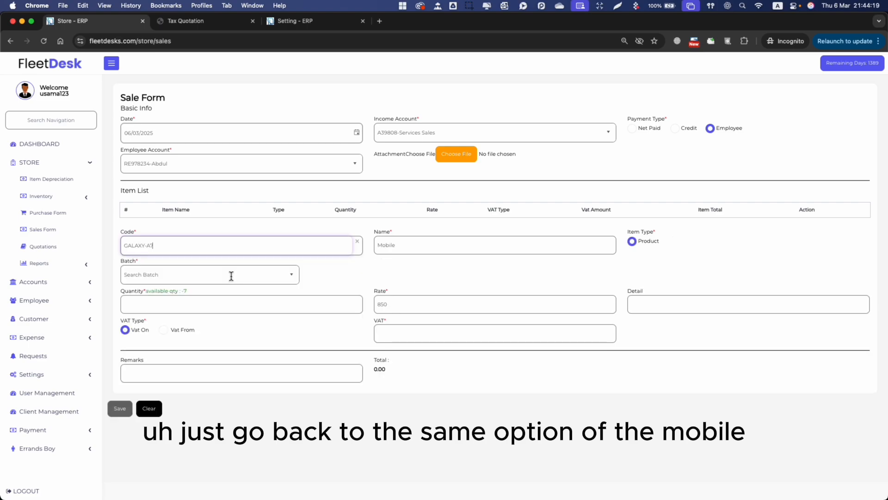
click(283, 275)
click(213, 292)
- Set the quantity of the GALAXY-A7 mobile to 1
click(262, 305)
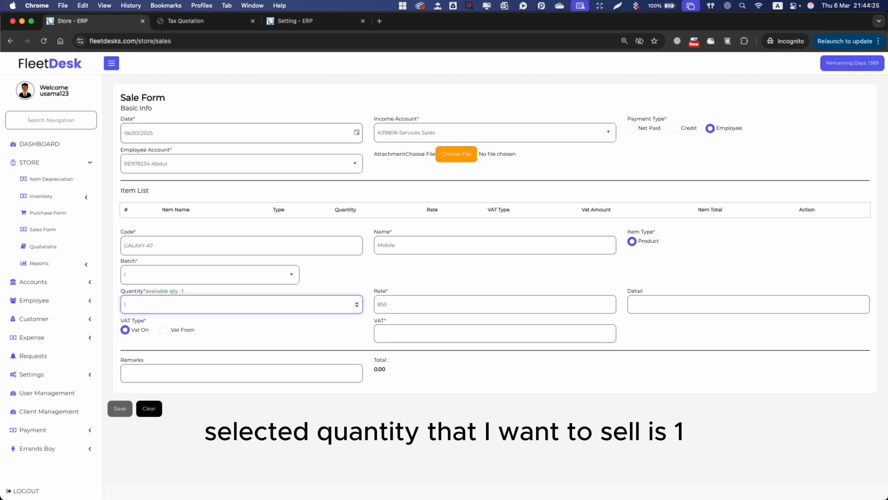
click(411, 292)
click(420, 306)
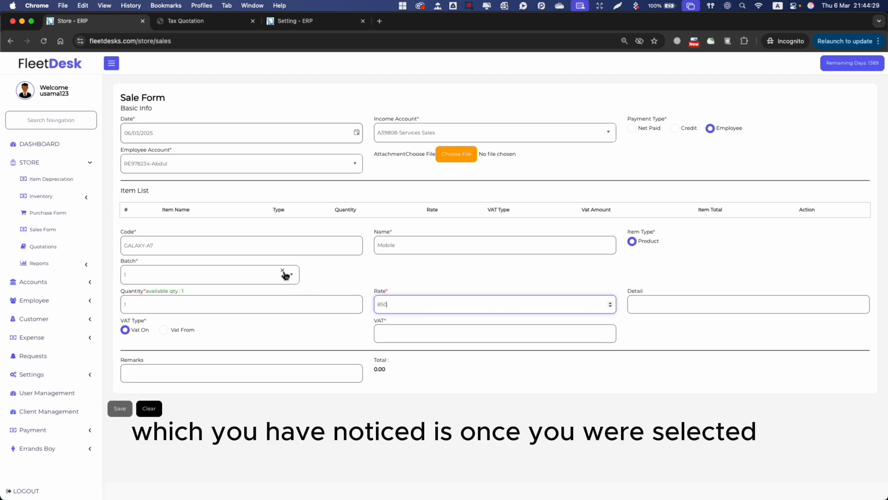
- Switch the GALAXY-A7 mobile to batch 2 to check its available quantity and select batch 1 again
click(247, 248)
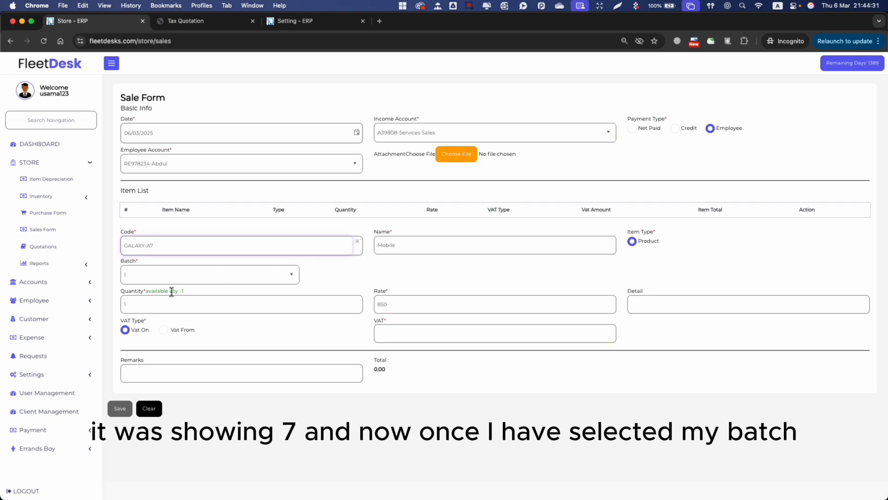
click(292, 274)
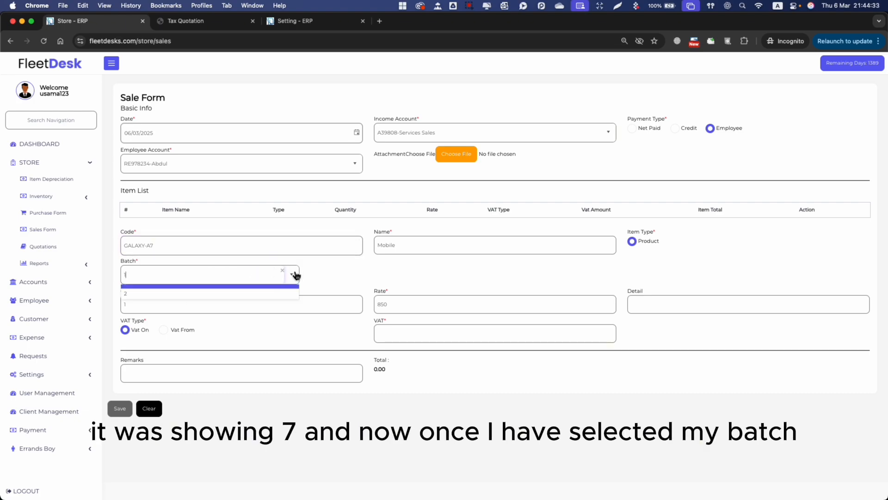
click(349, 276)
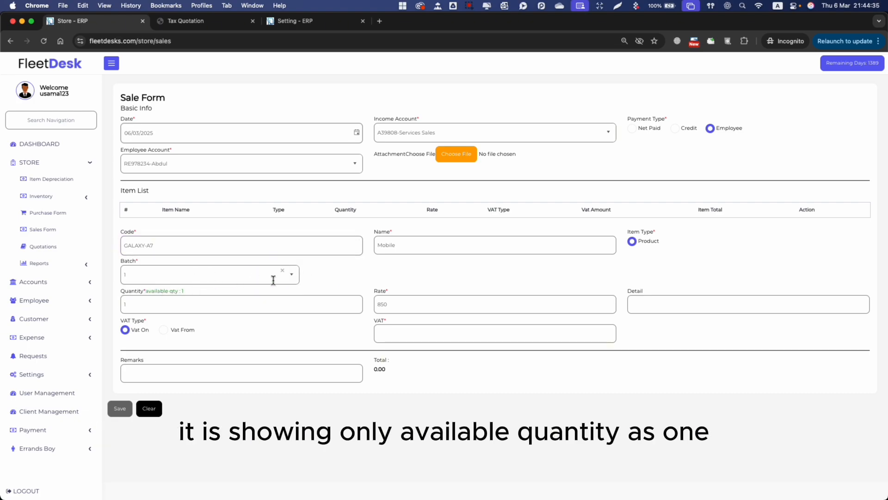
click(293, 275)
click(236, 299)
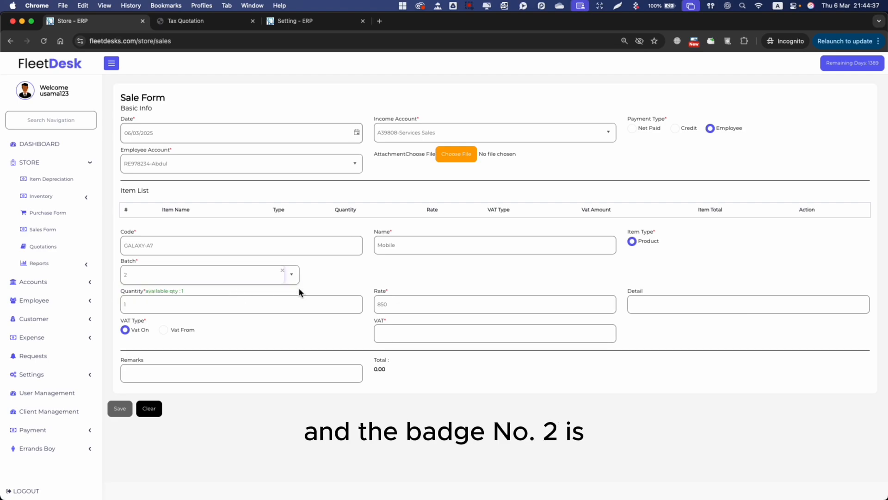
click(291, 276)
click(269, 290)
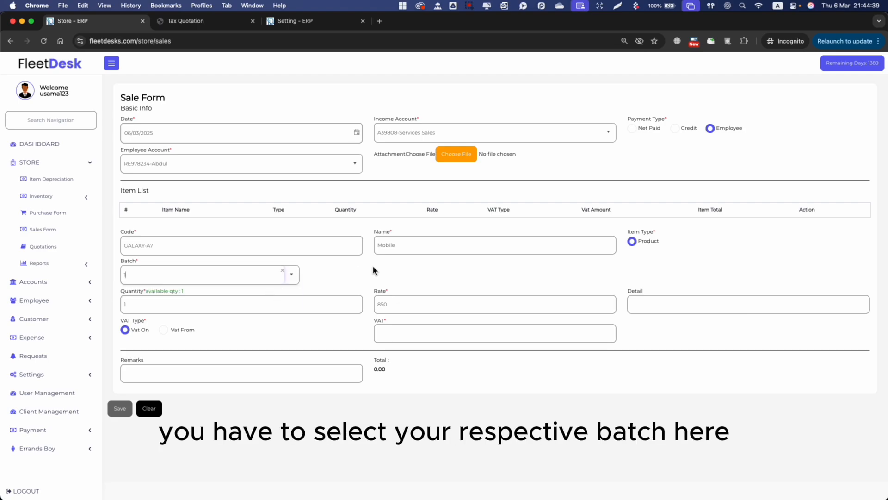
- Enter "dsfasd" as the item detail, set the VAT to 5 and add the GALAXY-A7 mobile to the item list
click(242, 305)
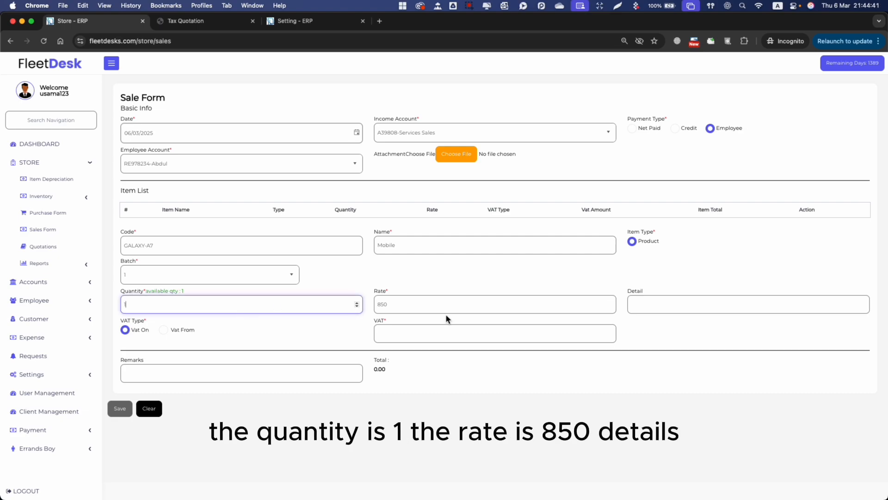
click(434, 304)
click(681, 303)
text(dsfasd)
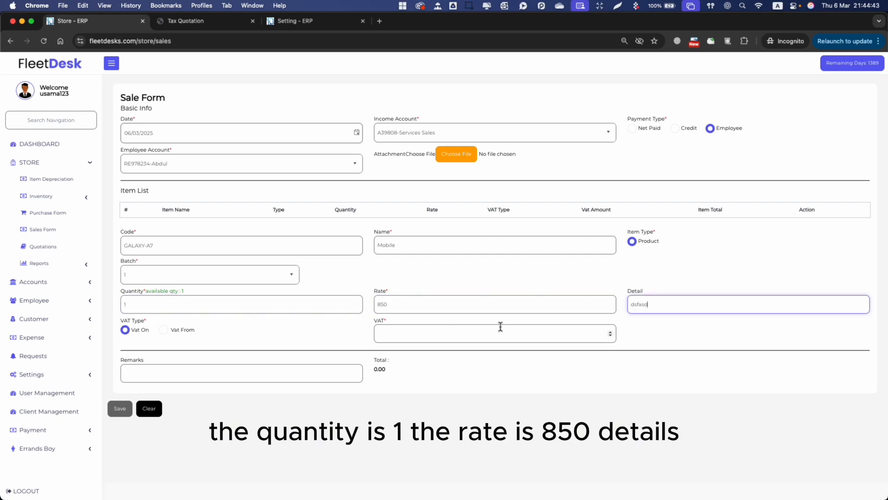
click(464, 327)
text(5)
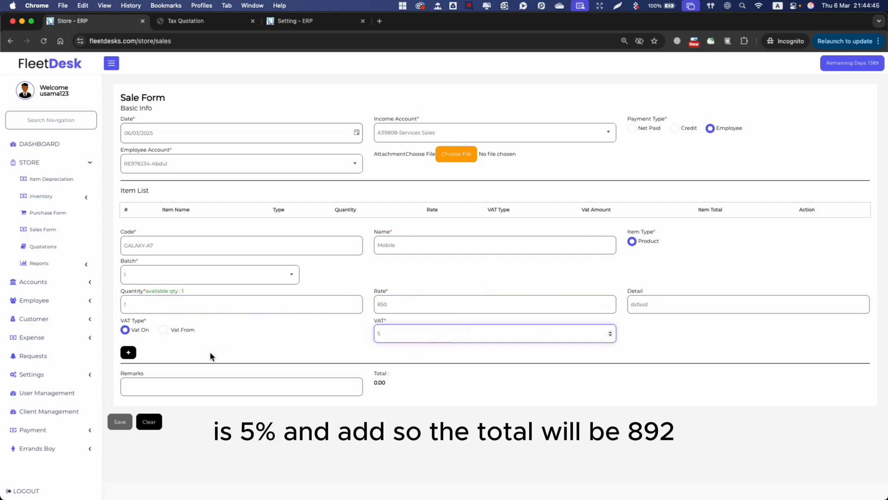
click(130, 352)
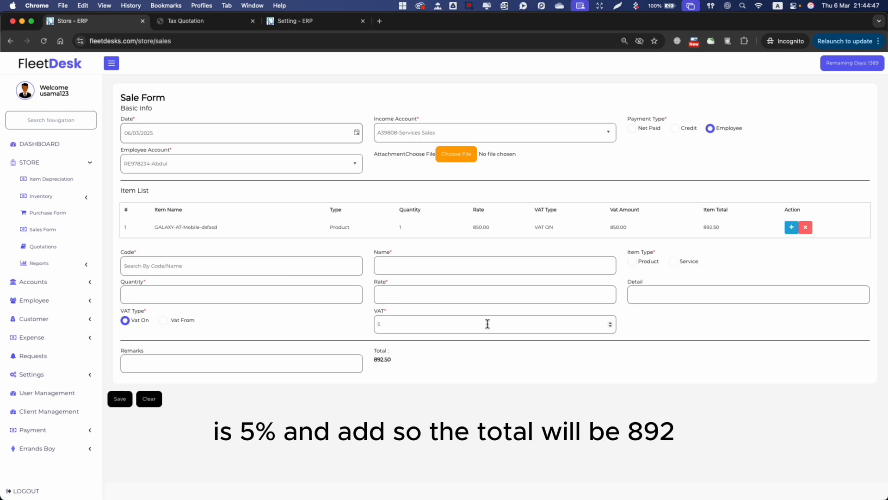
double_click(712, 225)
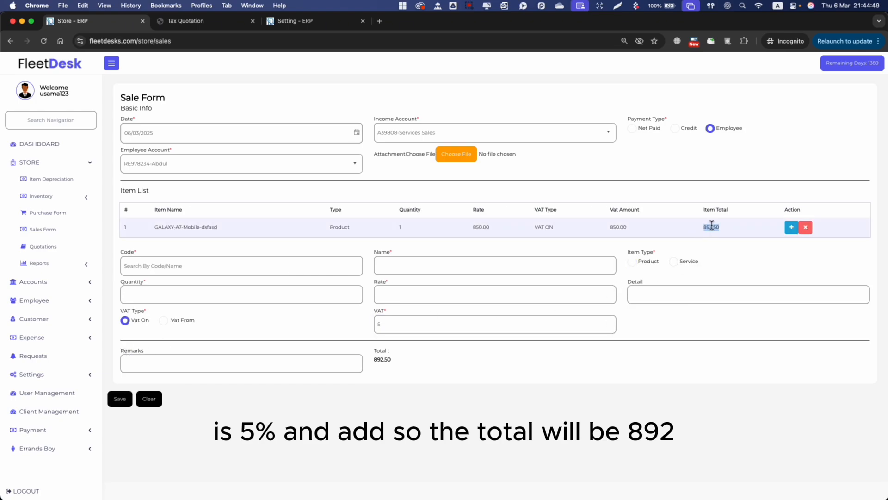
- Enter the remark "broken mobile phone sale", review the employee account and item line, and save the sale
click(204, 364)
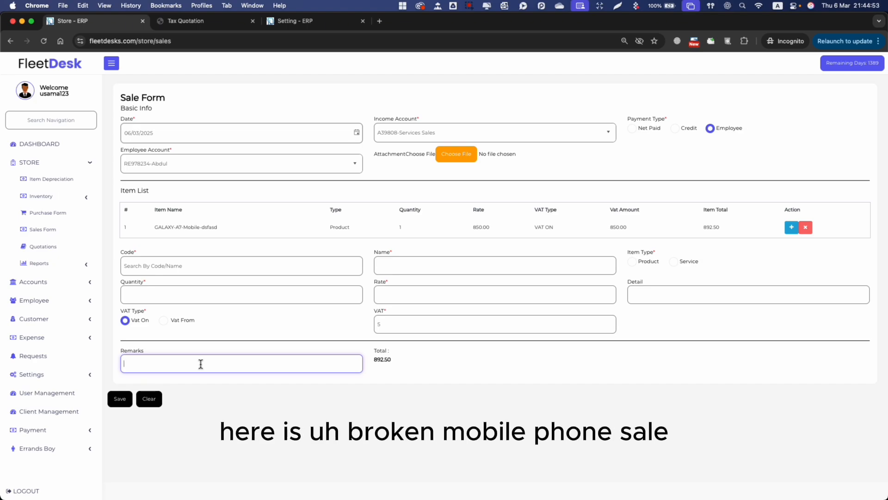
text(broken mobile phone sale)
drag(146, 163, 174, 164)
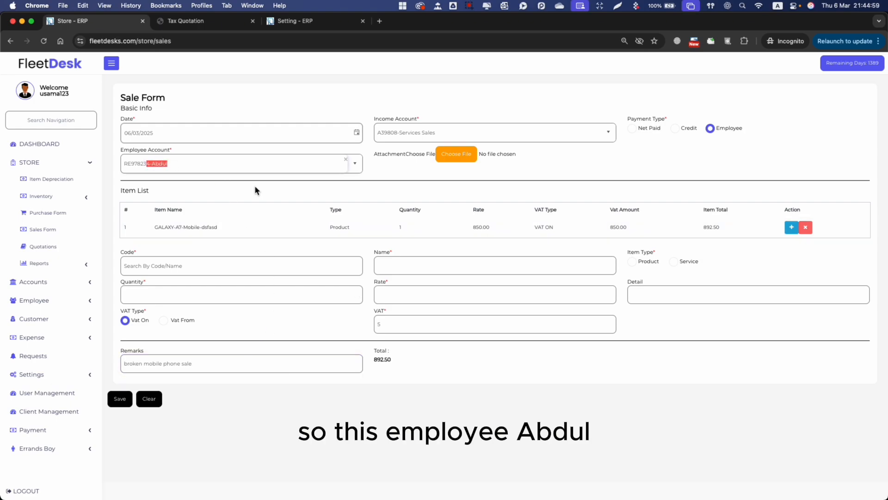
double_click(711, 227)
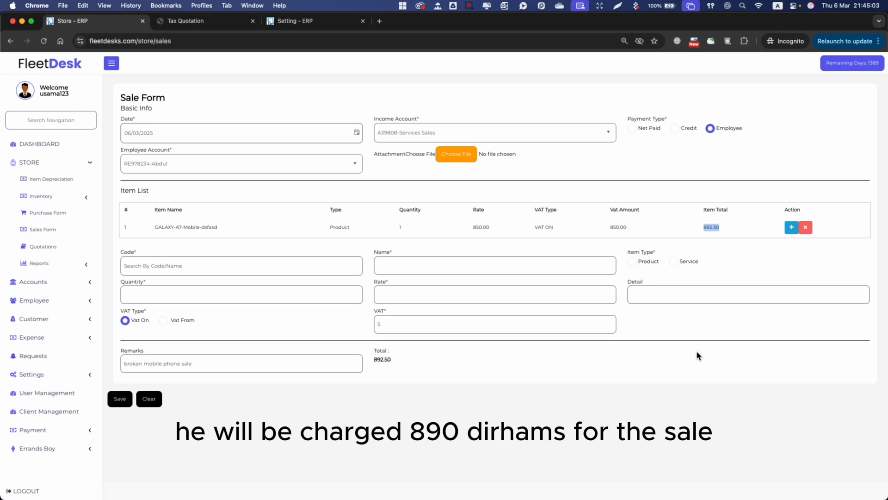
drag(162, 226, 218, 227)
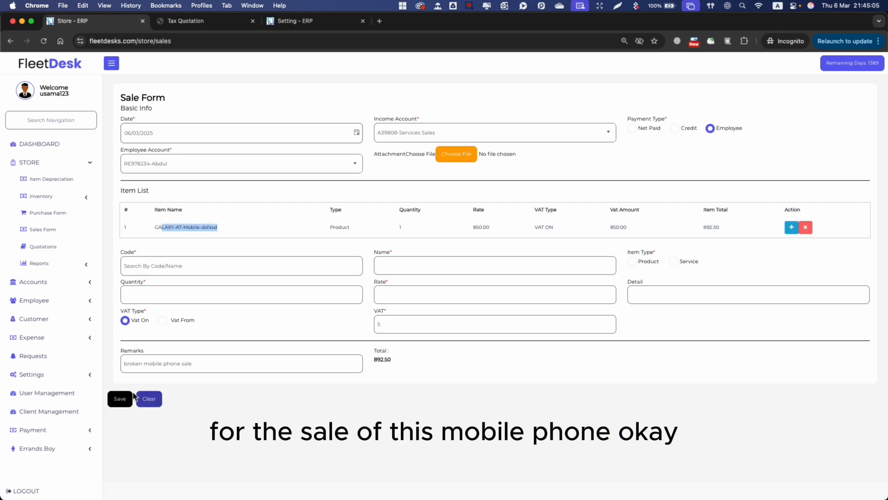
click(119, 398)
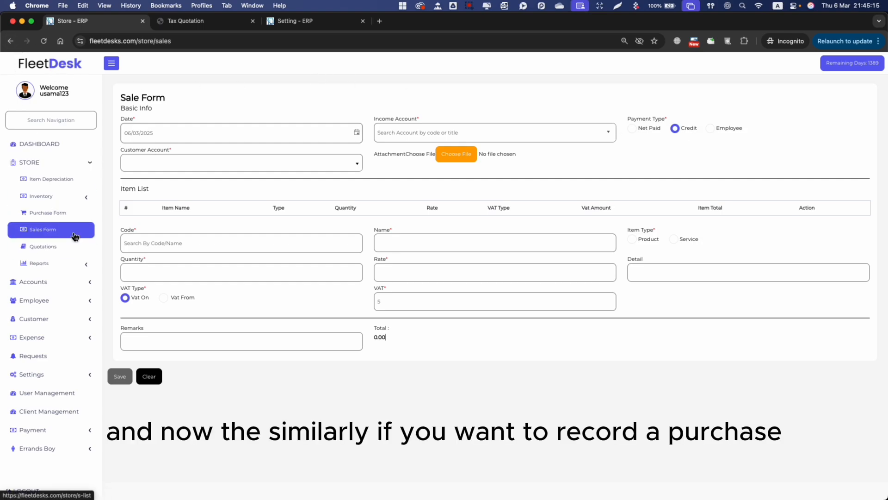
- Go to the store's purchase list, discarding the unsaved sale form changes, and start a new purchase
click(64, 217)
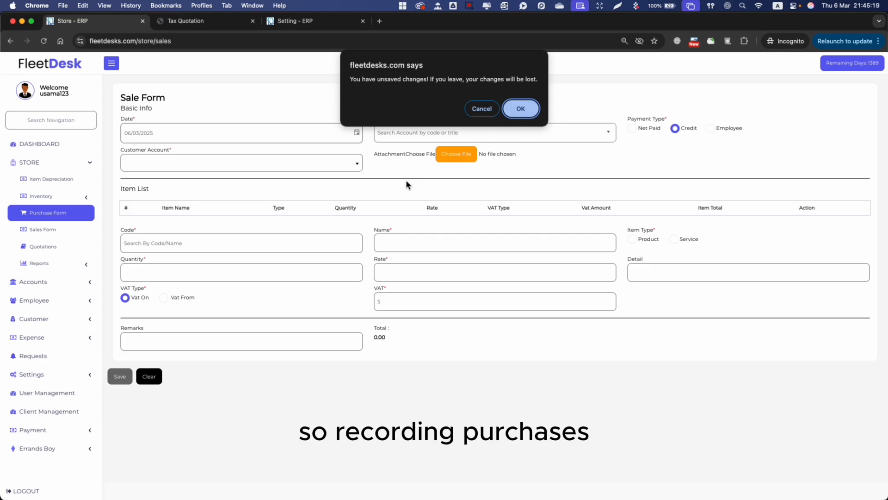
click(520, 110)
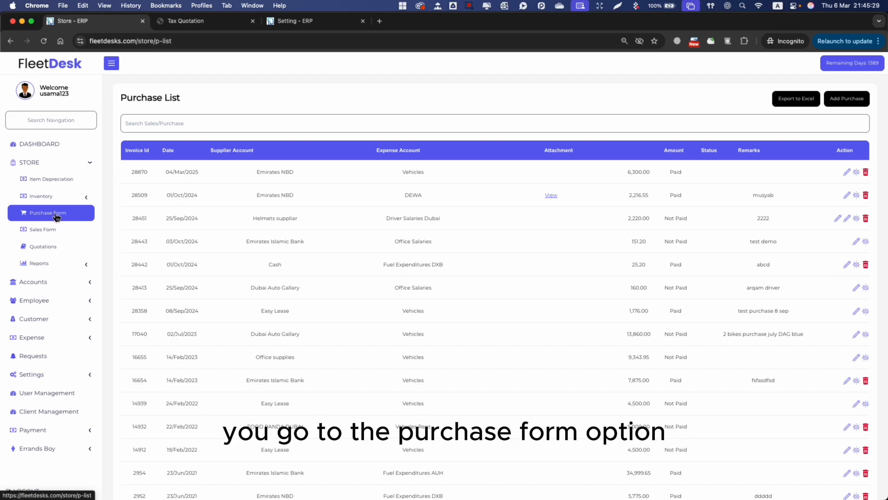
click(859, 103)
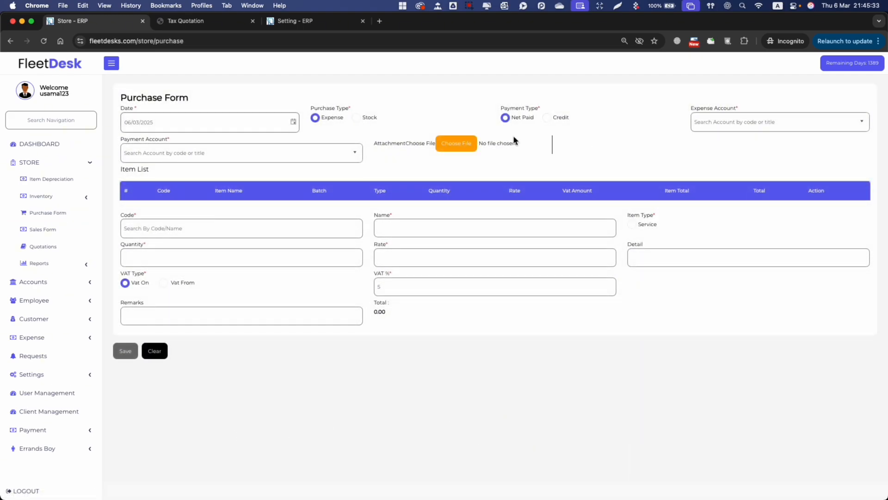
- Examine the purchase form's date field and its Expense and Stock purchase type options
drag(318, 108, 334, 108)
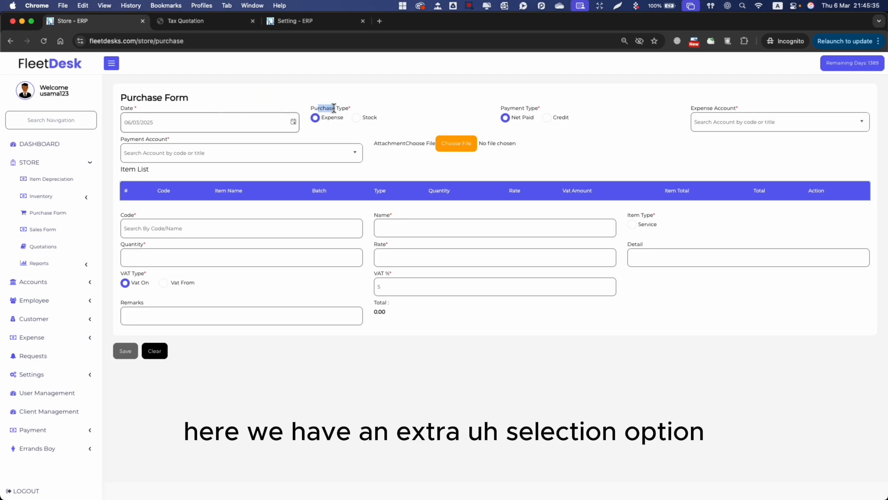
click(217, 115)
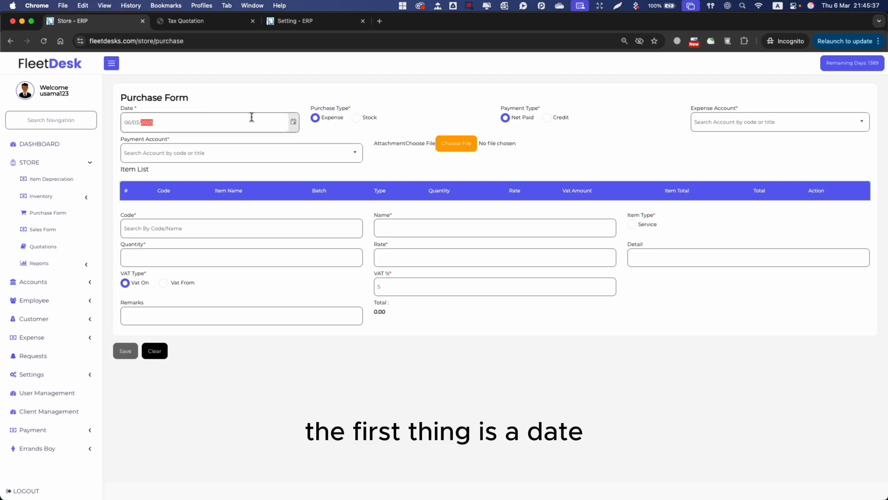
click(307, 103)
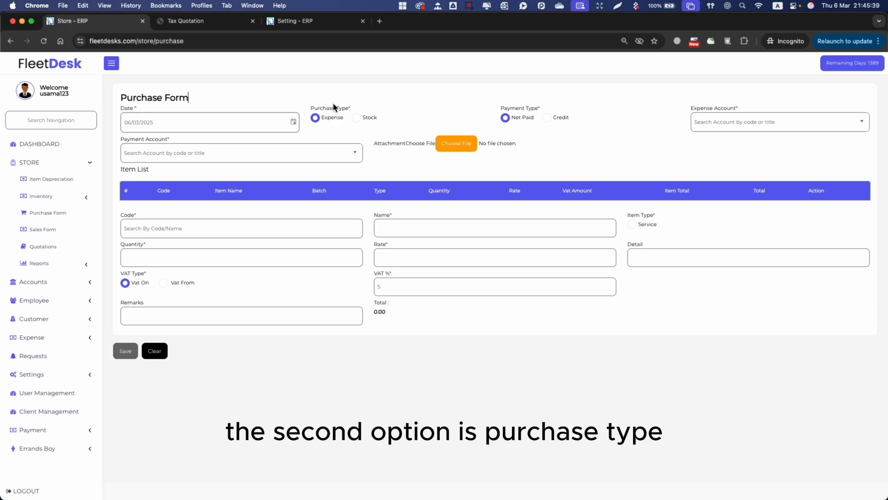
double_click(319, 119)
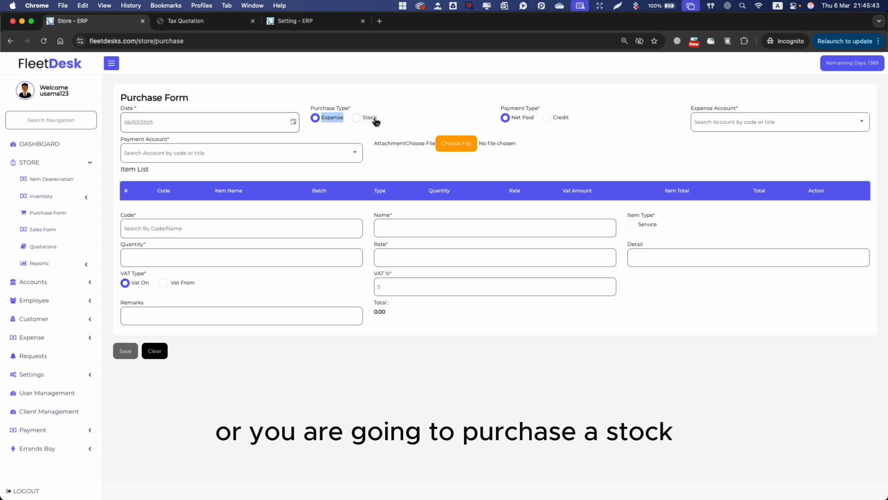
click(319, 119)
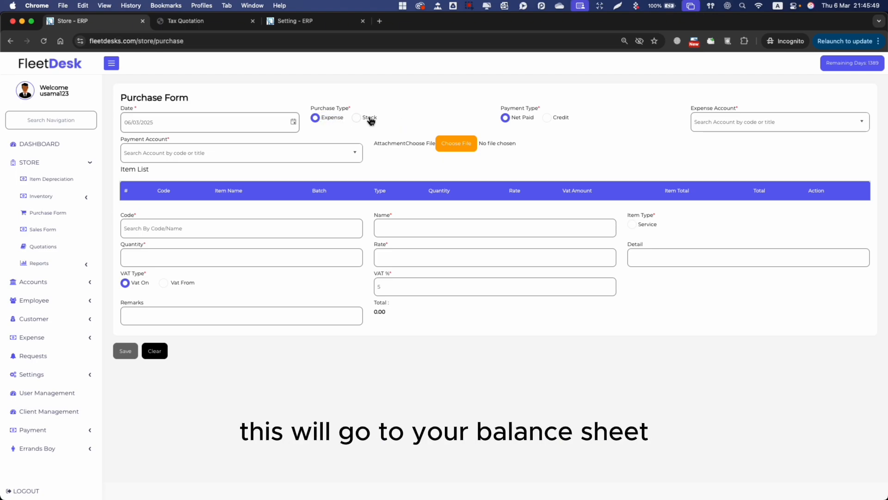
double_click(311, 121)
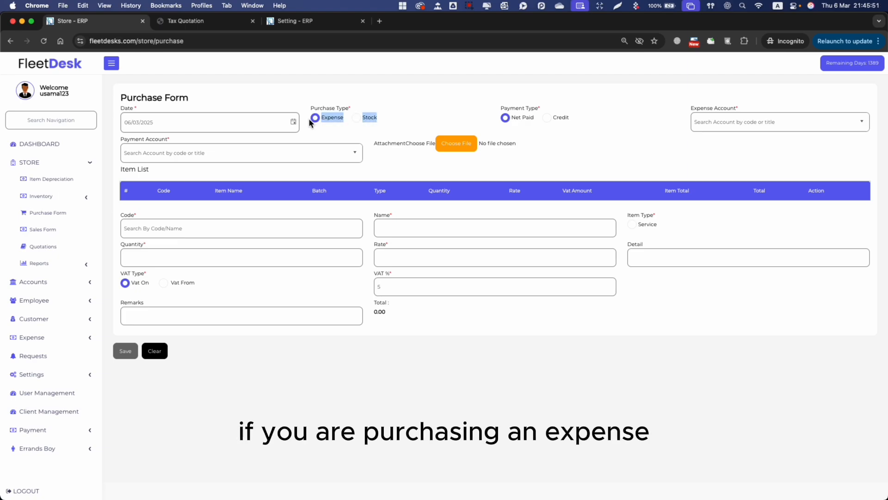
click(374, 80)
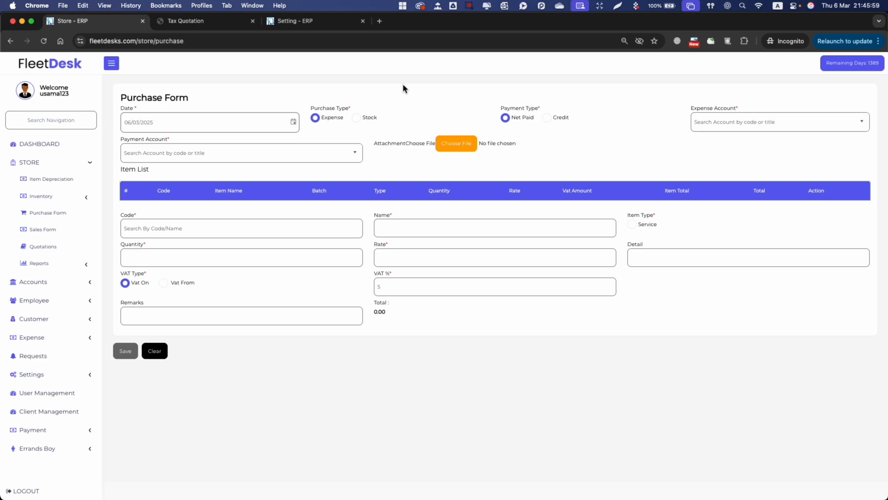
double_click(336, 122)
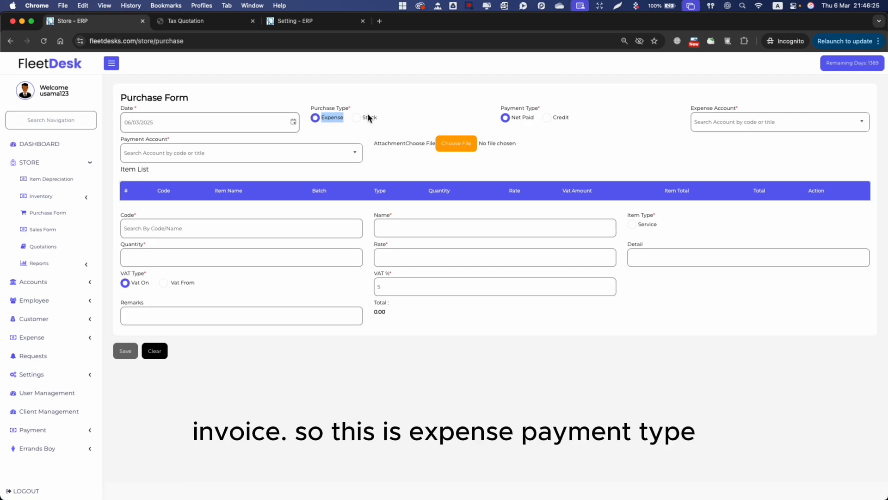
click(331, 119)
- Compare the Credit and Net Paid payment types and review the payment accounts offered for Net Paid
click(548, 118)
click(522, 119)
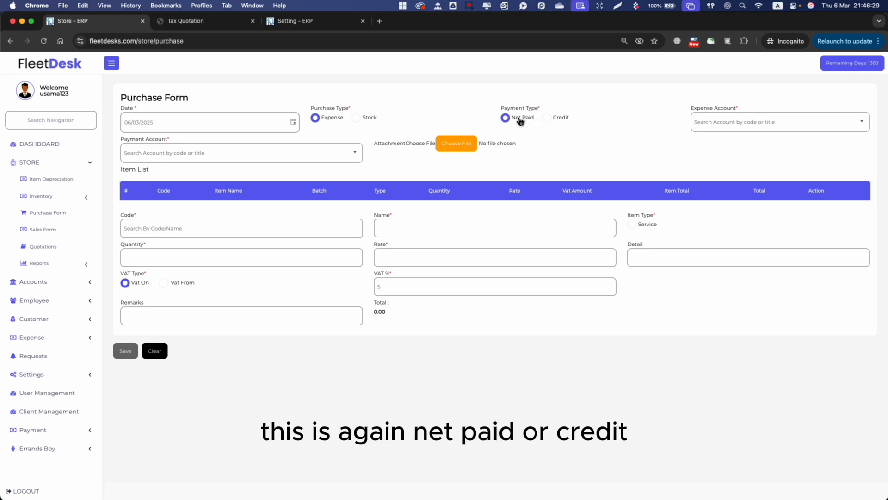
click(330, 150)
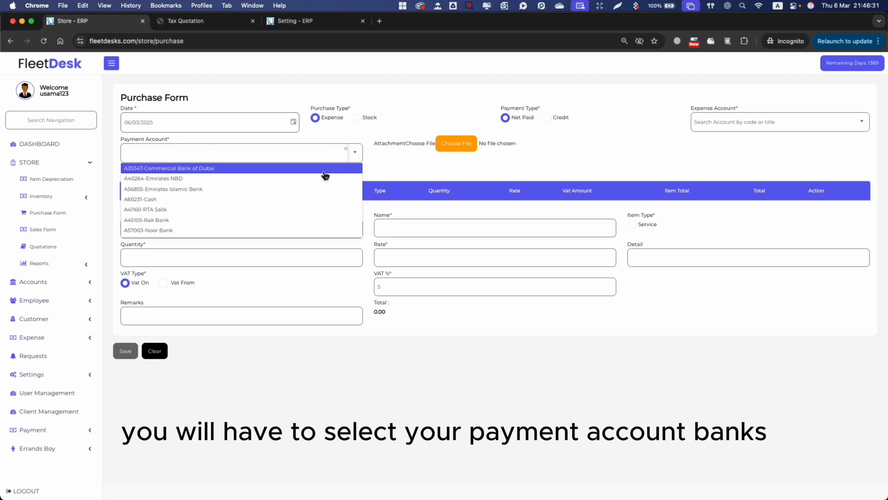
click(668, 175)
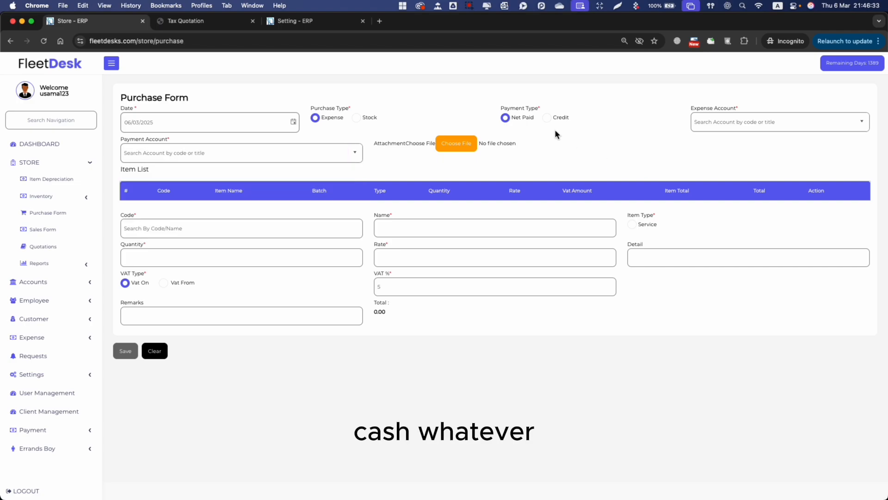
- Set the purchase's payment type to Credit and look through the available supplier accounts
click(548, 118)
click(356, 153)
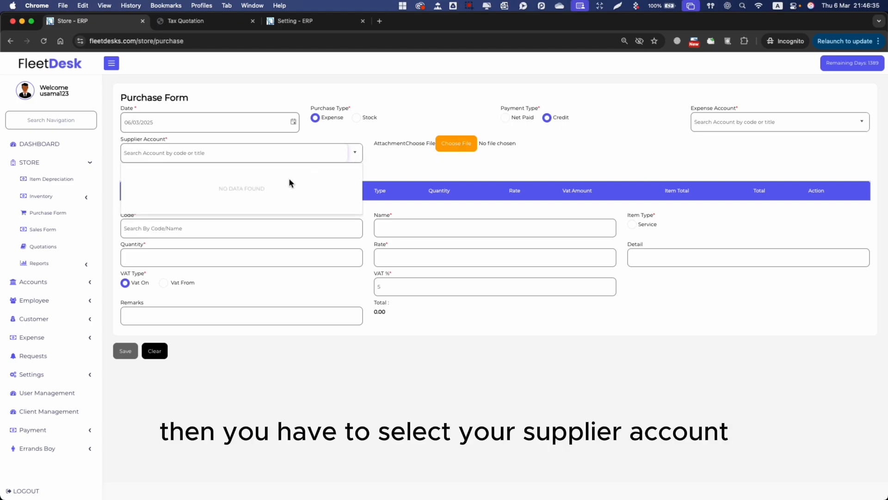
scroll(248, 200, down, 5)
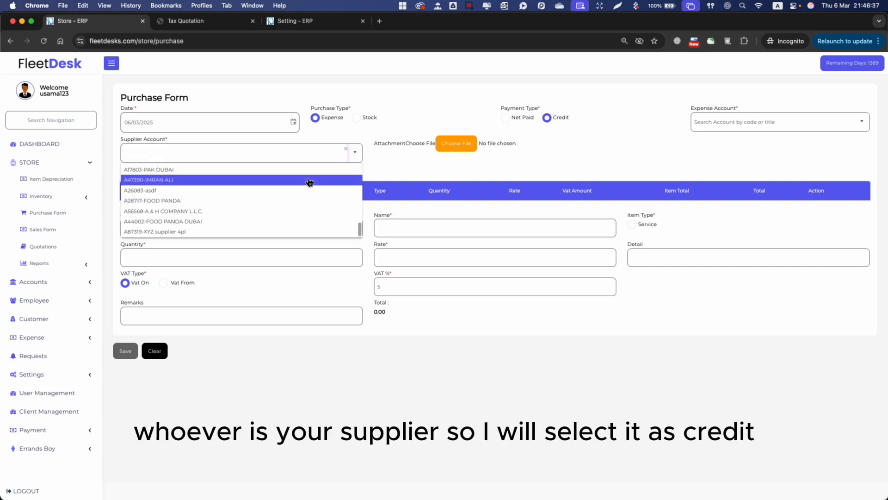
click(609, 168)
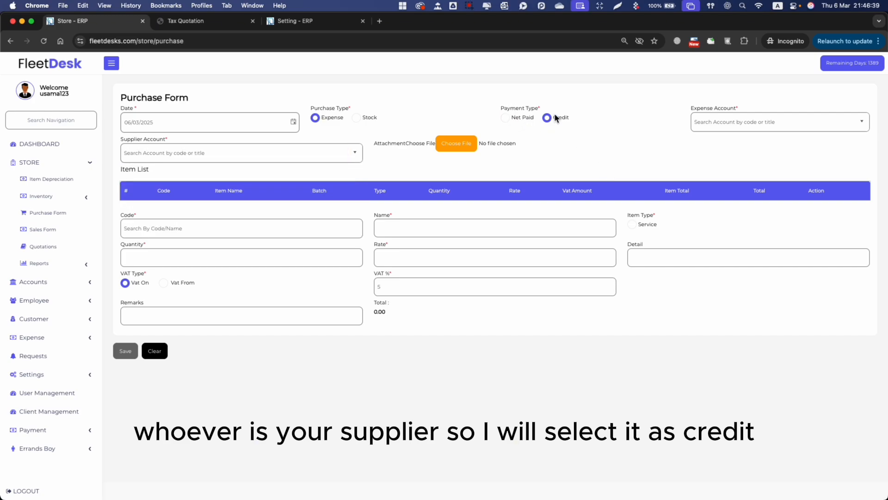
- Set the purchase's expense account to Fuel Expenditures AUH
click(858, 122)
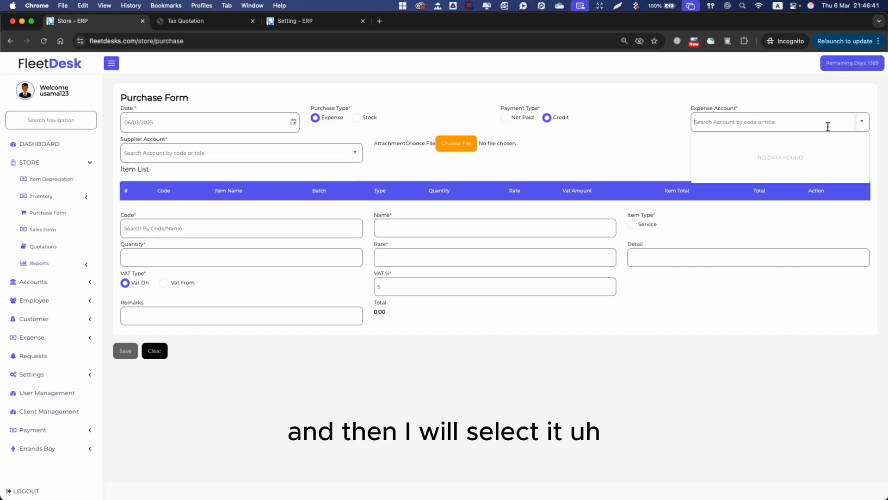
click(791, 120)
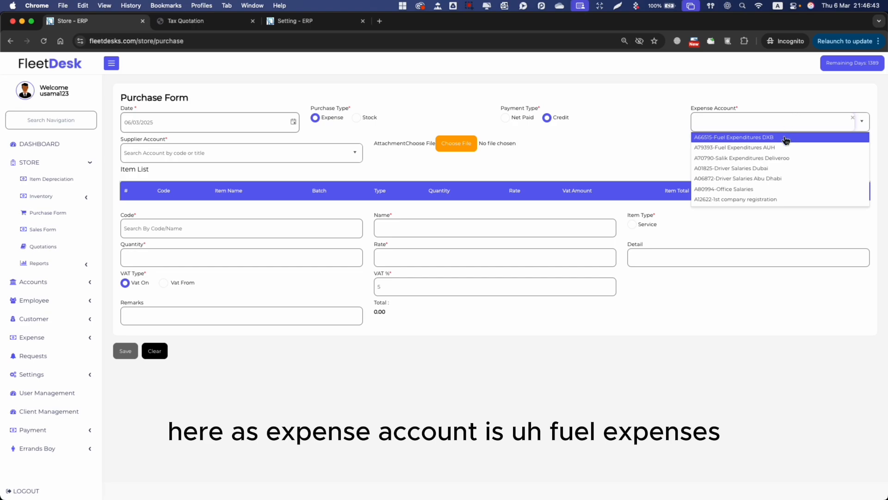
click(745, 148)
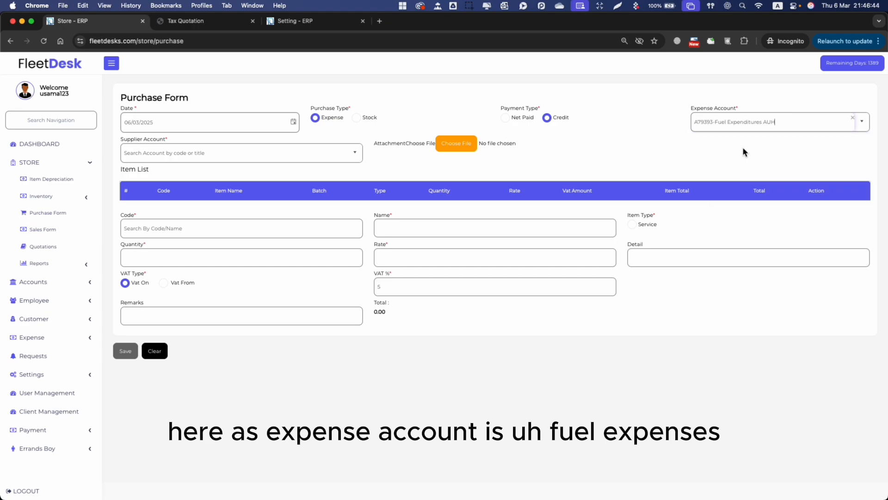
- Choose "XYZ supplier 4pl" as the supplier account of the purchase
click(229, 154)
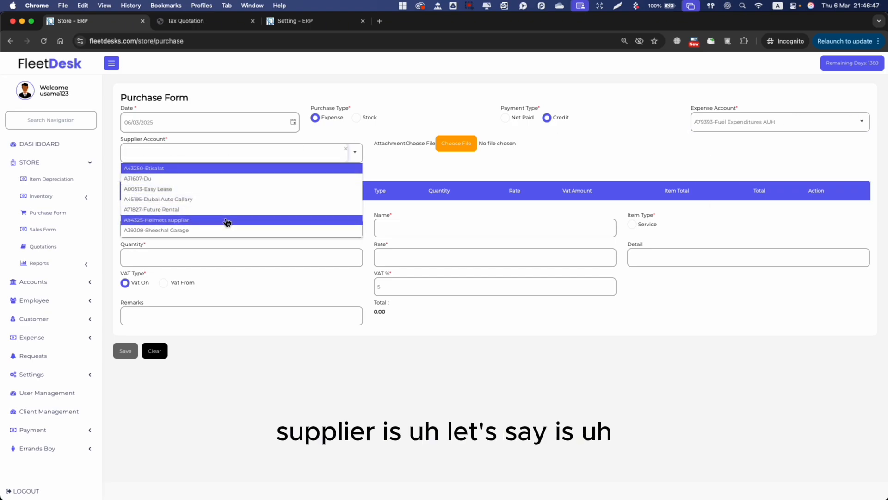
scroll(227, 222, down, 1)
scroll(227, 222, down, 5)
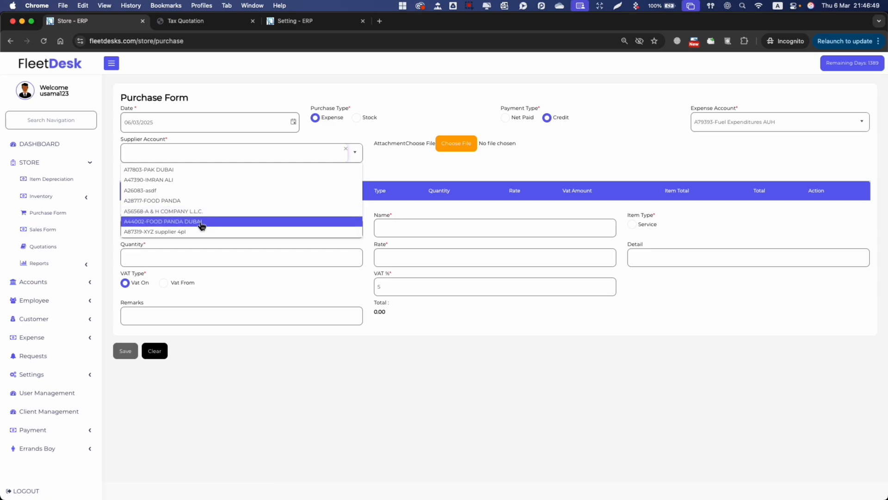
click(193, 231)
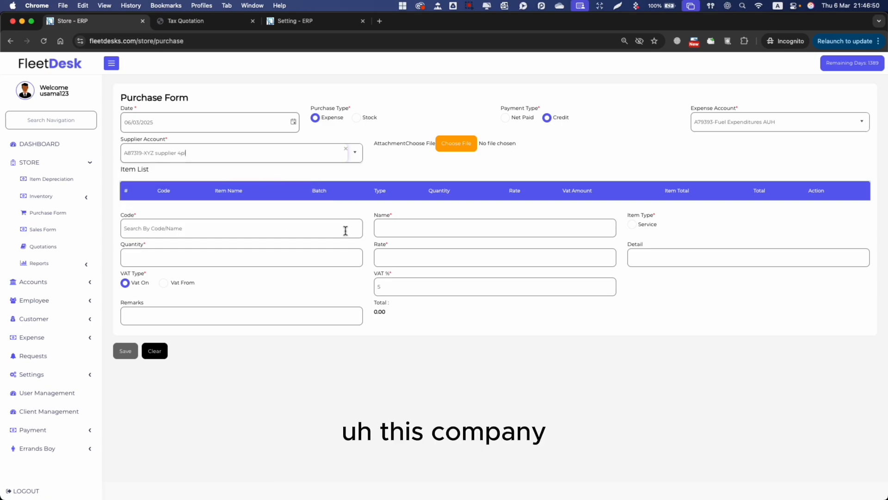
- Examine the service items offered for an expense purchase and the Inventory options where items are defined
click(249, 221)
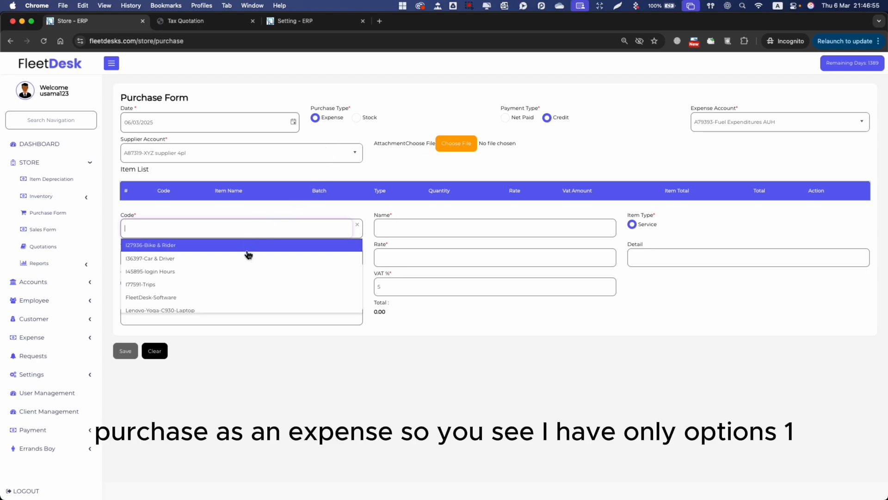
scroll(242, 278, down, 1)
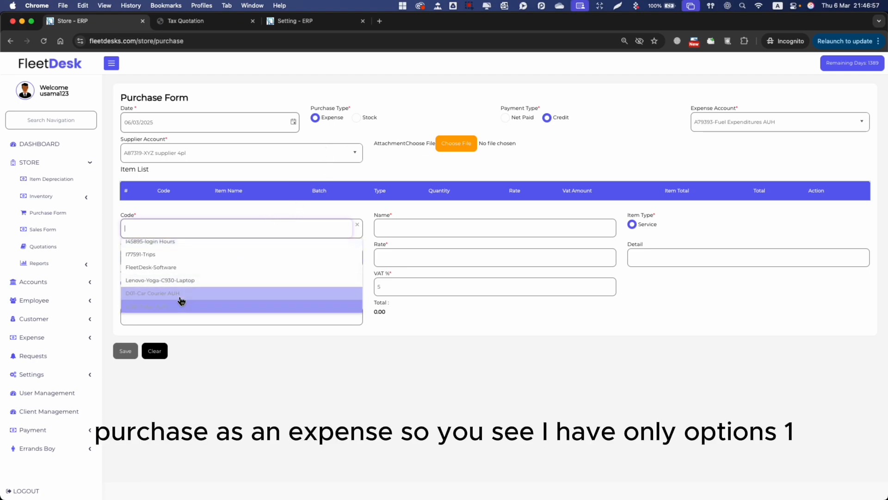
scroll(180, 287, down, 1)
scroll(182, 274, up, 2)
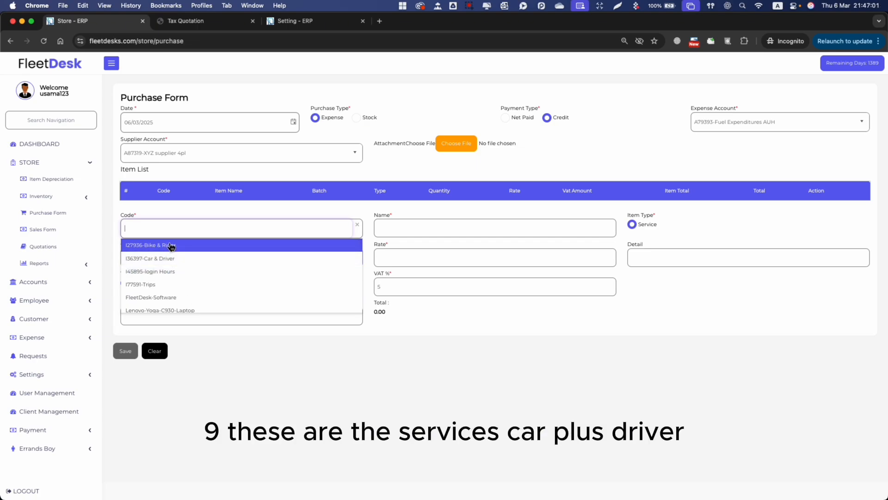
scroll(173, 296, down, 2)
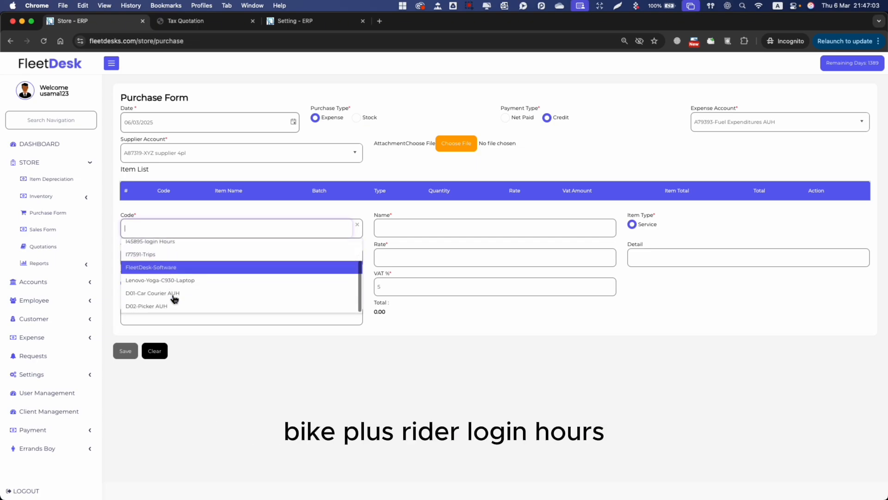
click(247, 364)
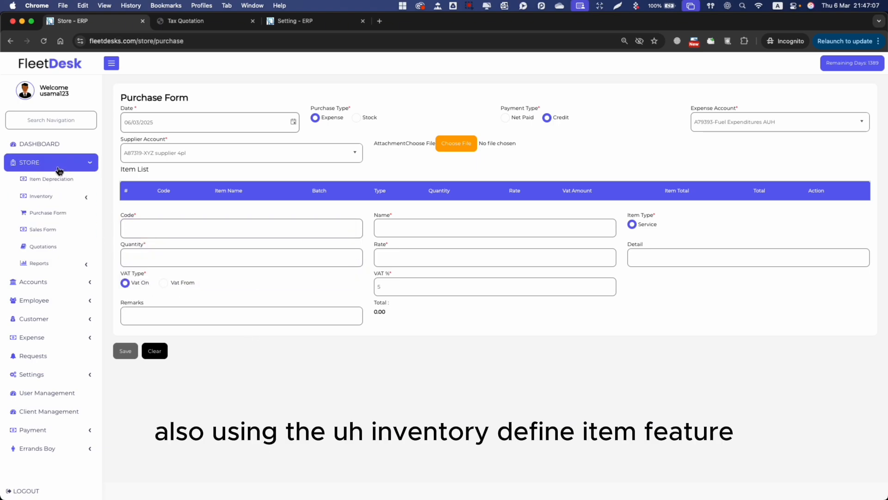
click(68, 198)
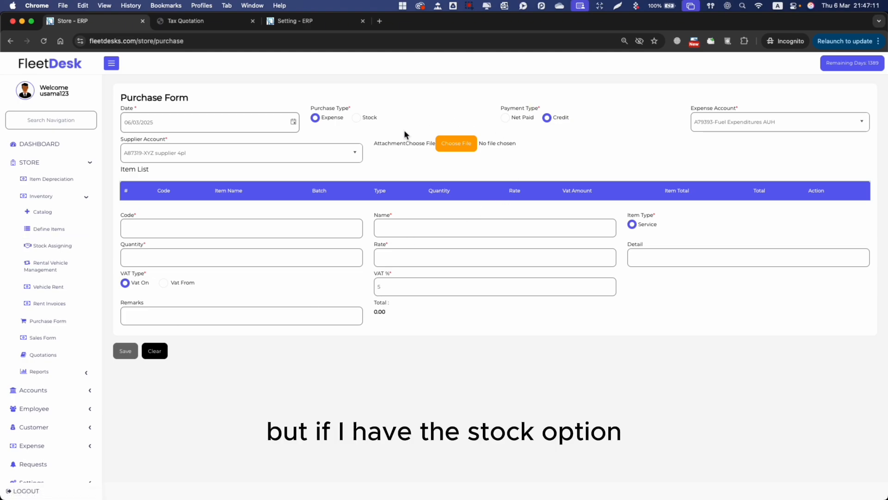
- Switch the purchase type to Stock and look through the product items offered for a stock purchase
click(356, 118)
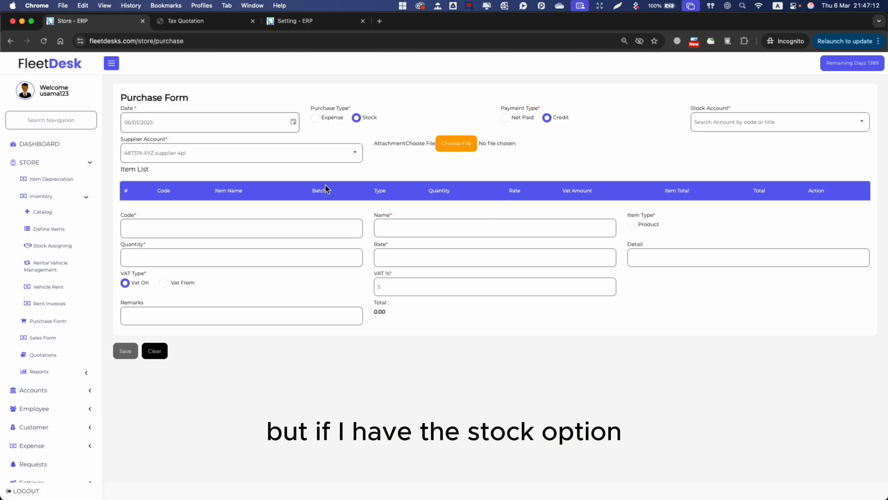
click(323, 224)
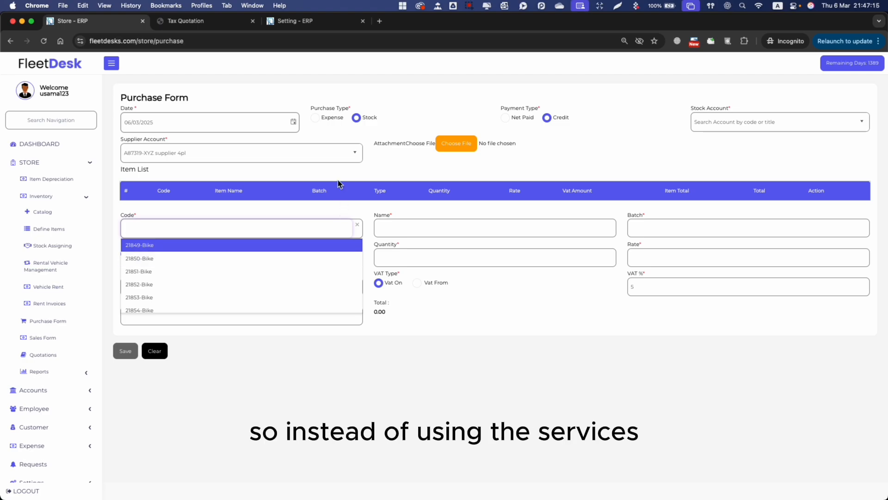
scroll(306, 273, down, 10)
scroll(306, 276, down, 10)
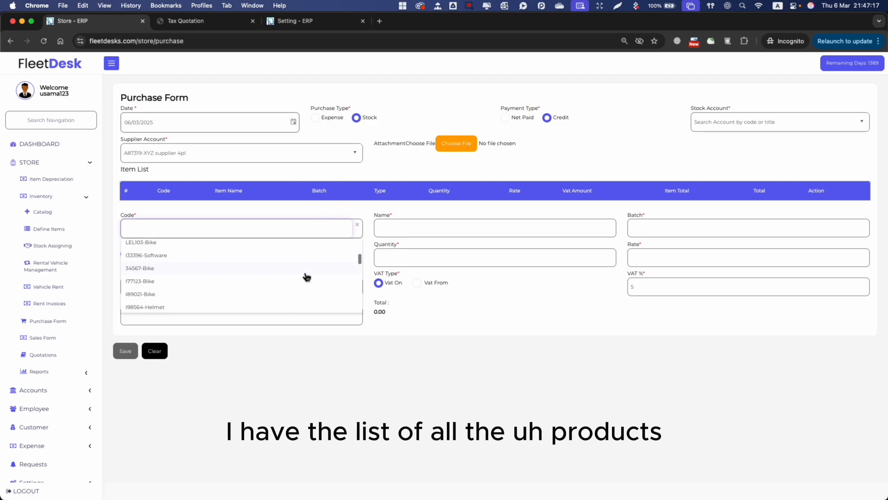
scroll(305, 277, down, 5)
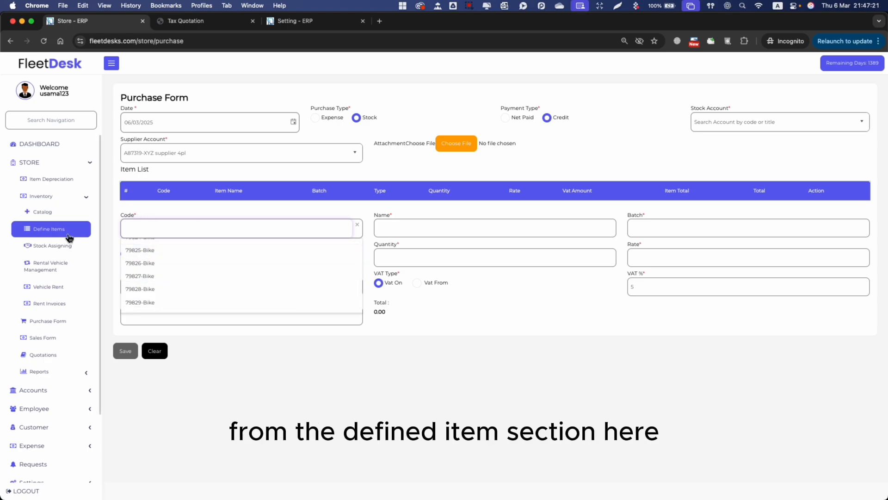
scroll(261, 295, down, 3)
scroll(261, 295, down, 5)
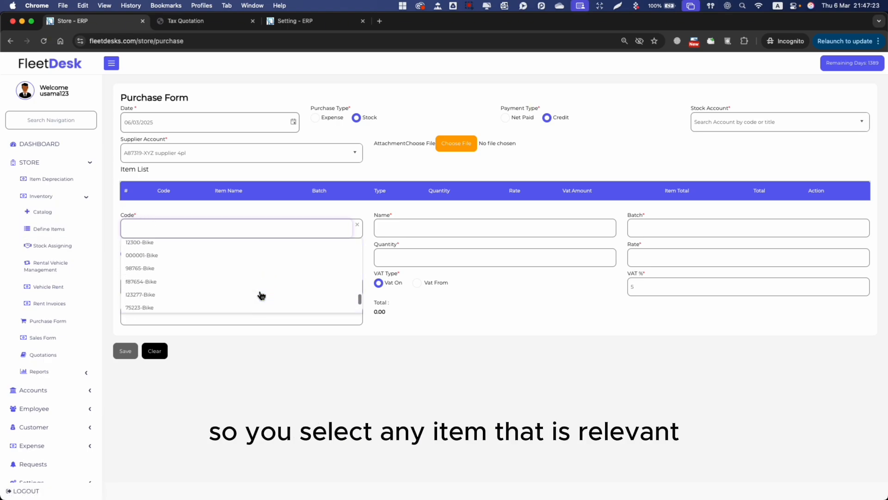
scroll(275, 285, up, 15)
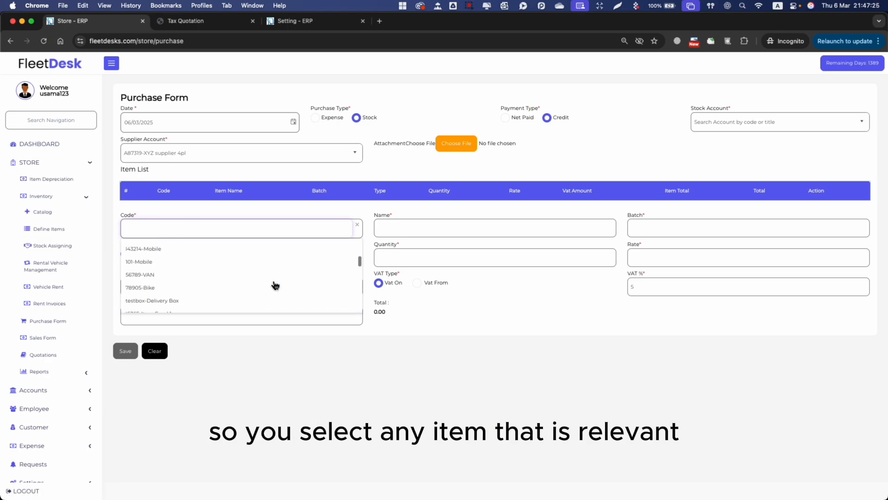
click(411, 355)
- Set the purchase type back to Expense and choose the Car & Driver service as the item
click(337, 121)
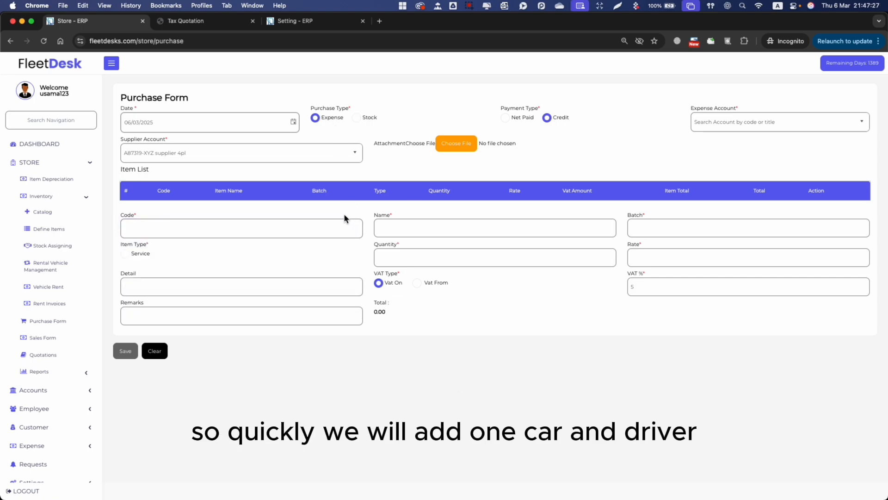
click(331, 227)
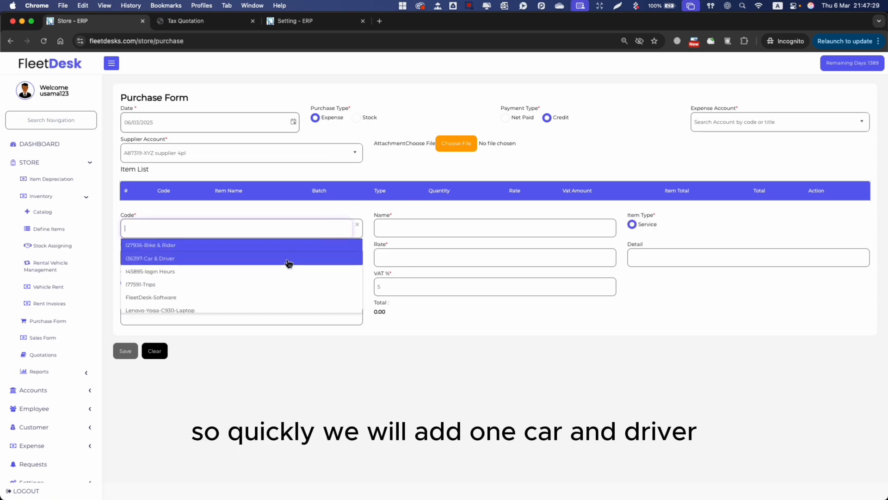
click(286, 259)
- Give the Car & Driver item quantity 1, rate 5000 and detail "asdfasdf", and add it to the item list
click(273, 261)
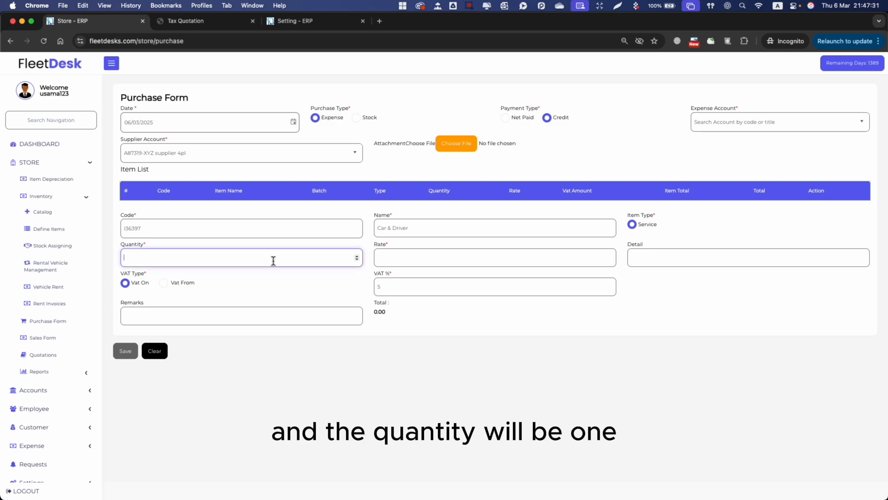
text(1)
key(Tab)
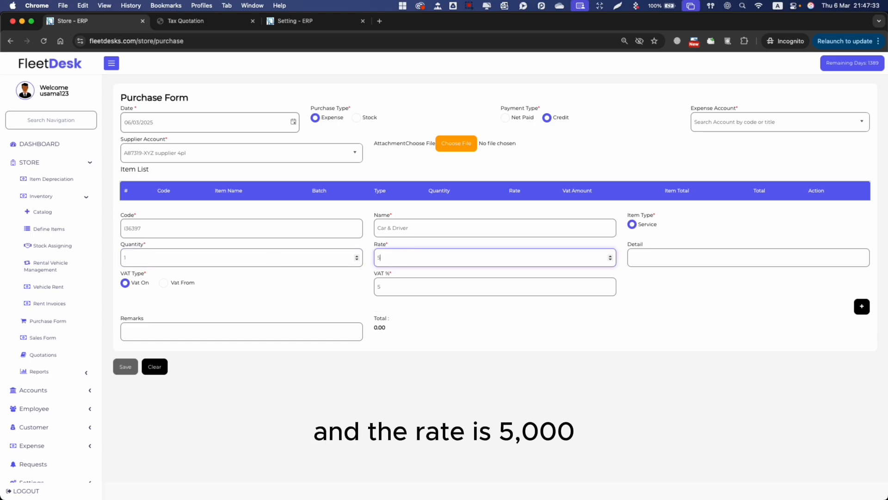
key(Tab)
text(asdfasdf)
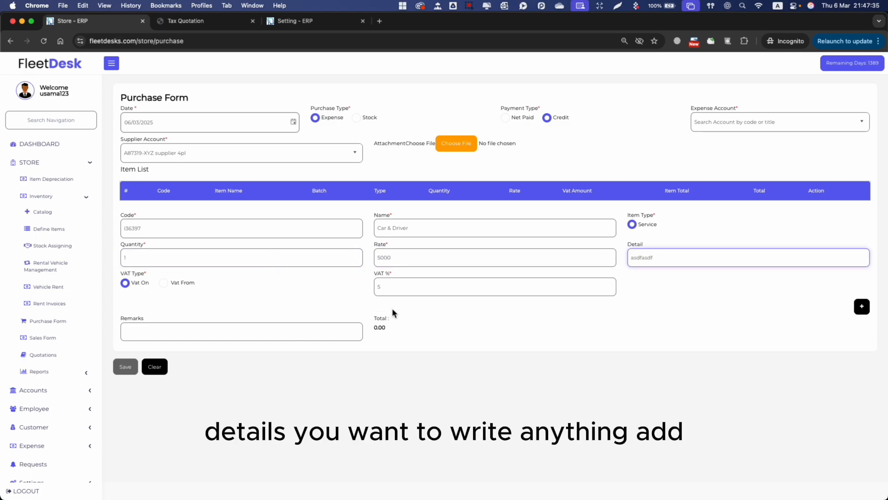
click(861, 306)
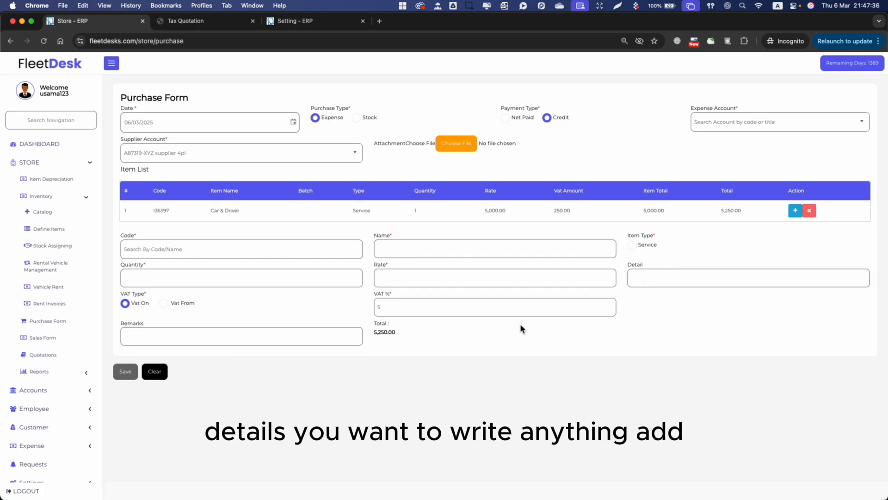
- Enter "remarks" as the purchase's remarks, reselect Fuel Expenditures AUH as the expense account, and save the purchase
click(252, 334)
text(remarks)
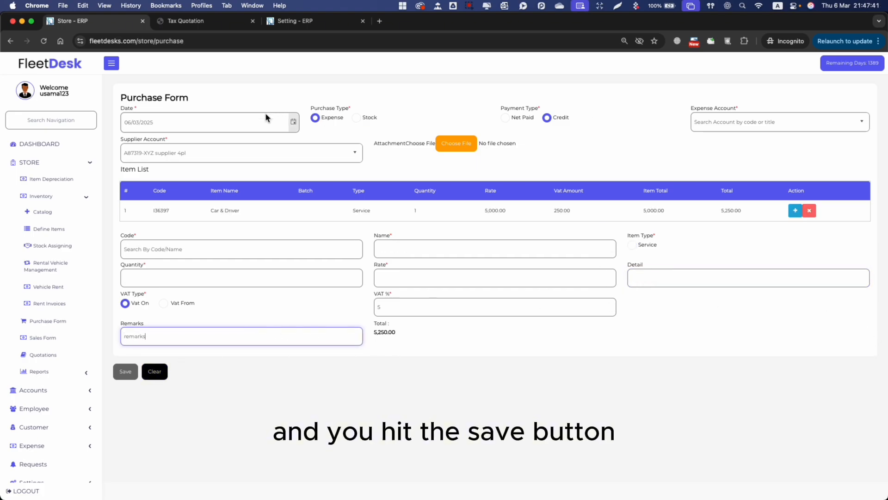
click(758, 119)
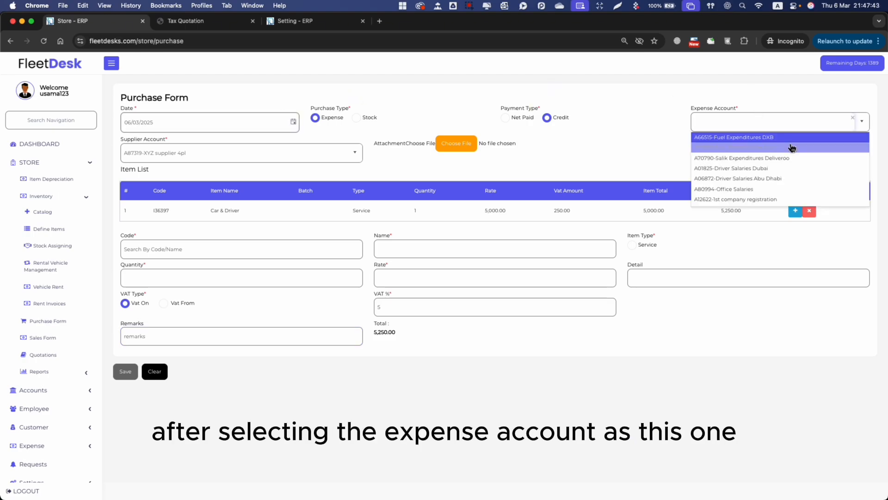
click(776, 152)
click(125, 371)
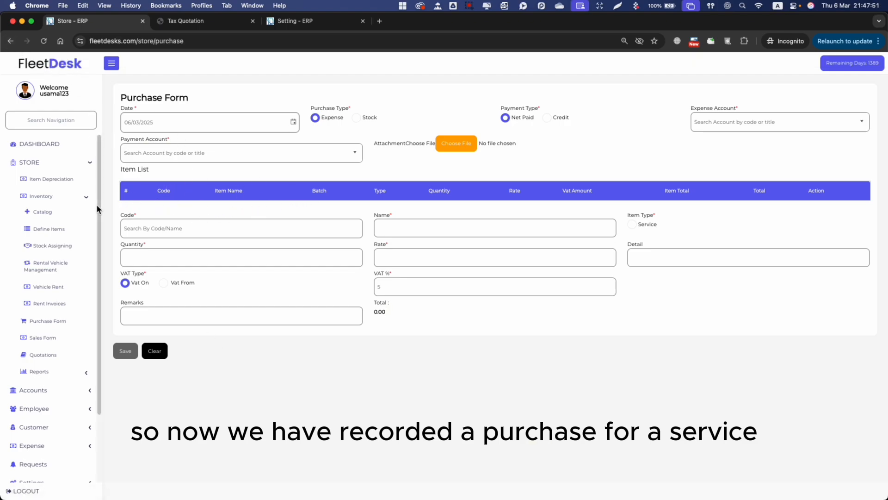
- Start defining a new inventory item and set its code to 55567
click(64, 228)
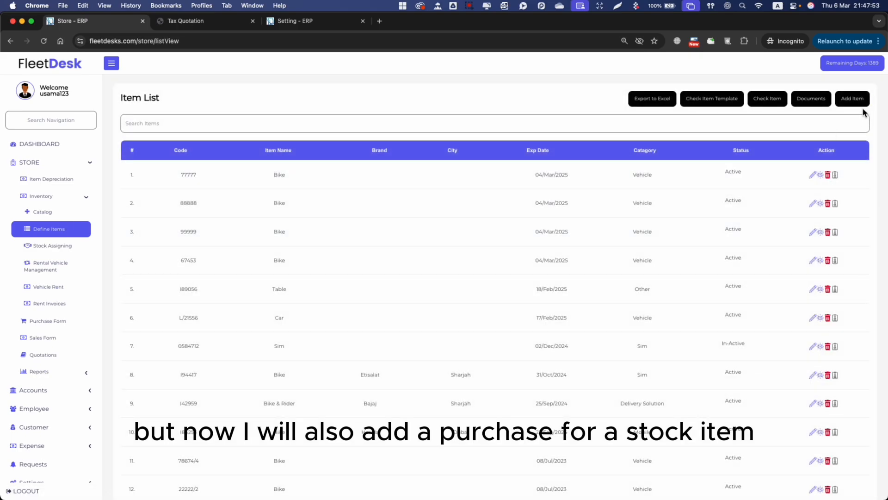
click(860, 103)
click(309, 126)
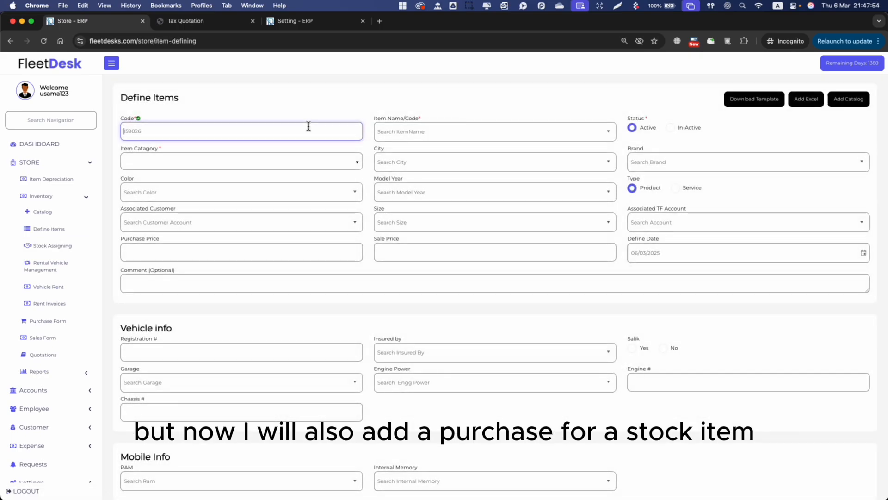
click(407, 127)
double_click(272, 132)
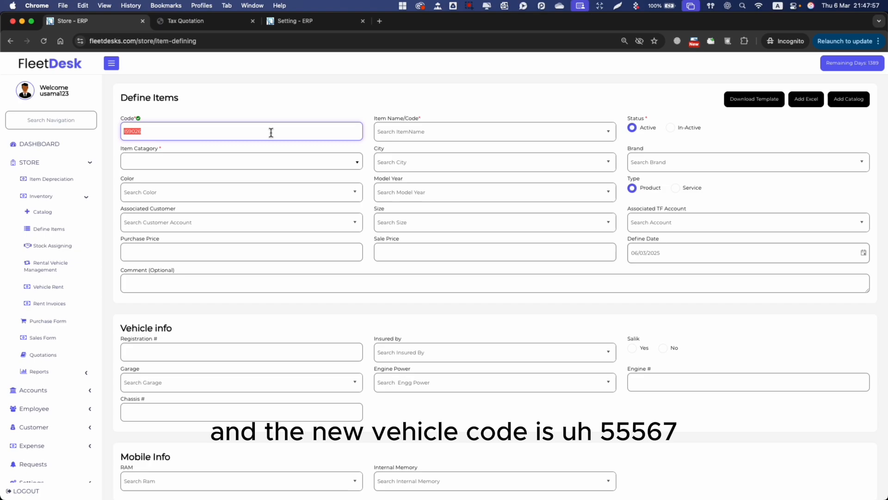
text(55567)
key(super+a)
- Set the new item's name to Bike and its category to Vehicle, and save the item
click(479, 127)
text(bi)
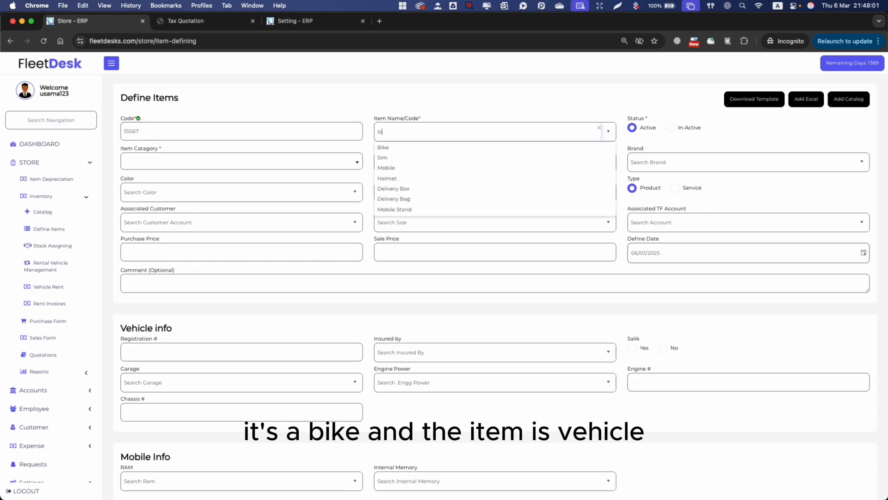
text(k)
click(444, 147)
click(230, 161)
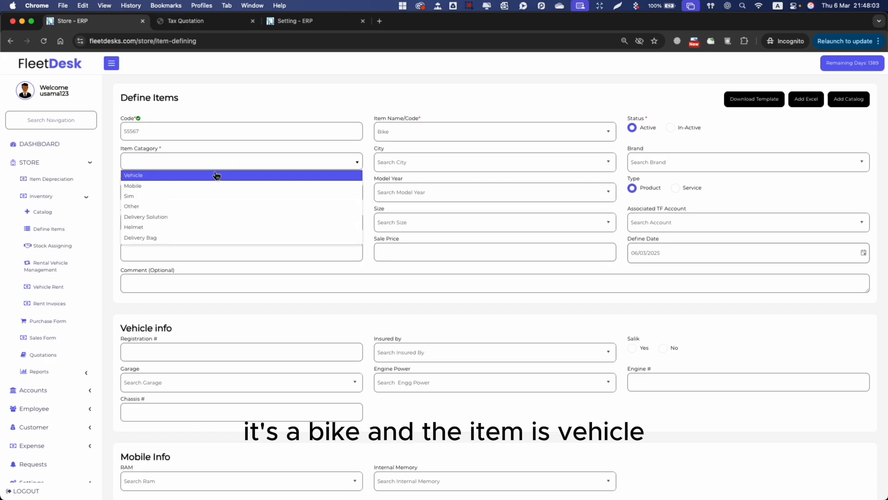
click(230, 173)
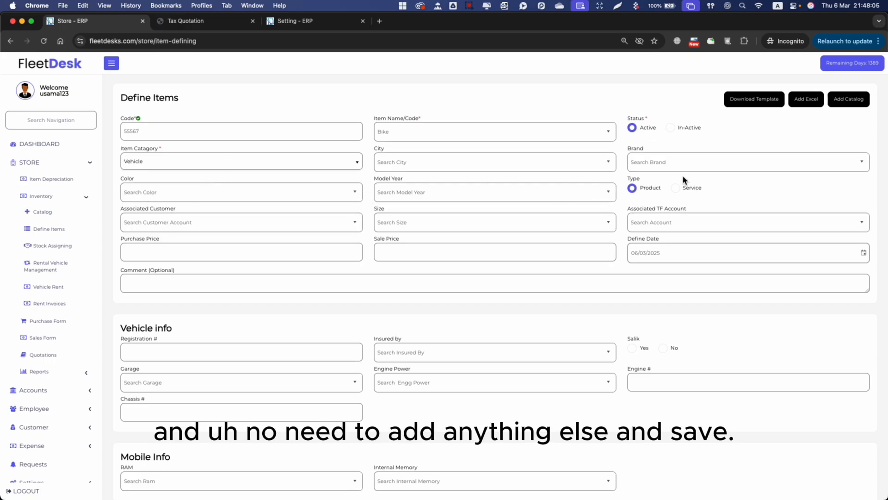
click(673, 159)
scroll(246, 395, down, 5)
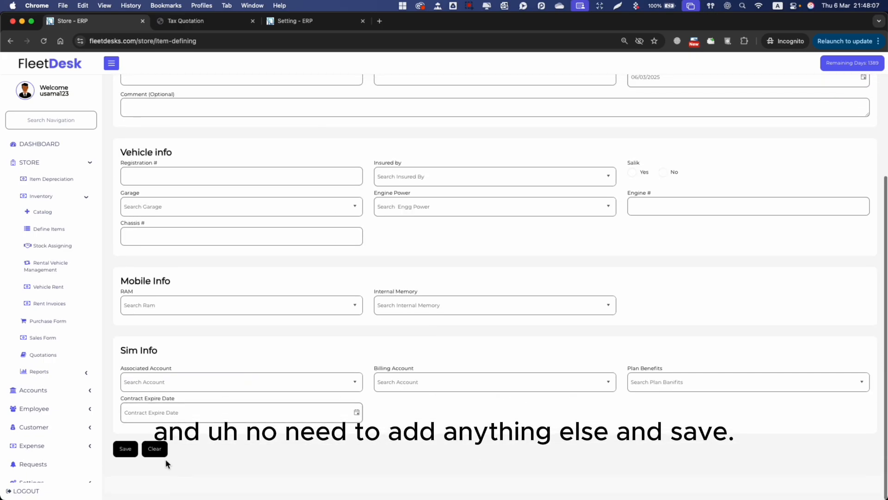
click(124, 492)
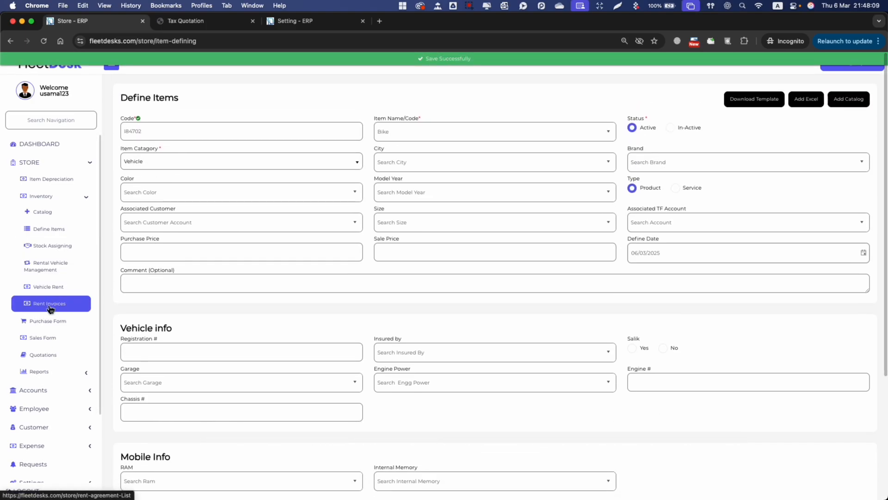
- Start a new purchase with purchase type Stock and payment type Credit
click(48, 321)
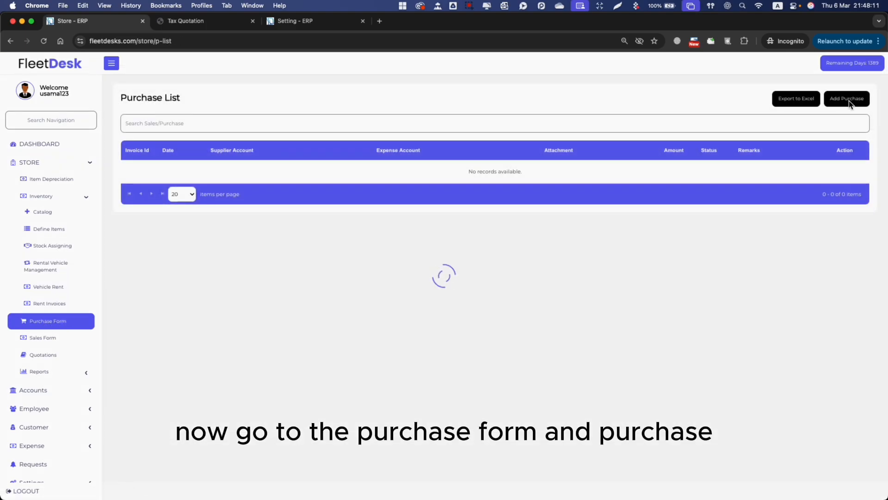
click(848, 99)
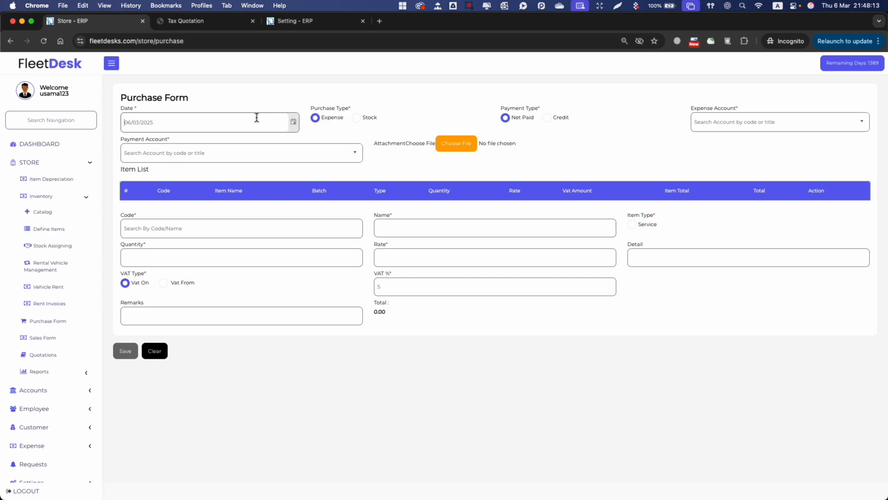
click(356, 118)
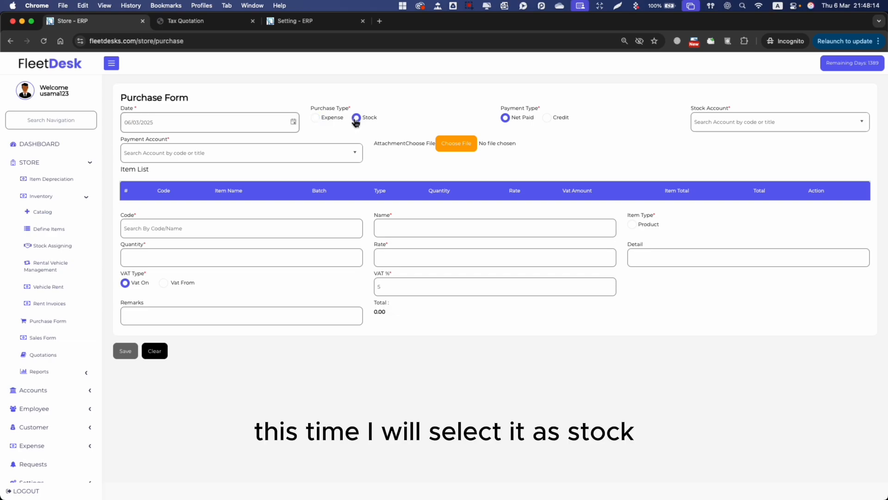
click(549, 119)
- Set the purchase's stock account to Vehicles and its supplier account to Dubai Auto Gallary
click(777, 125)
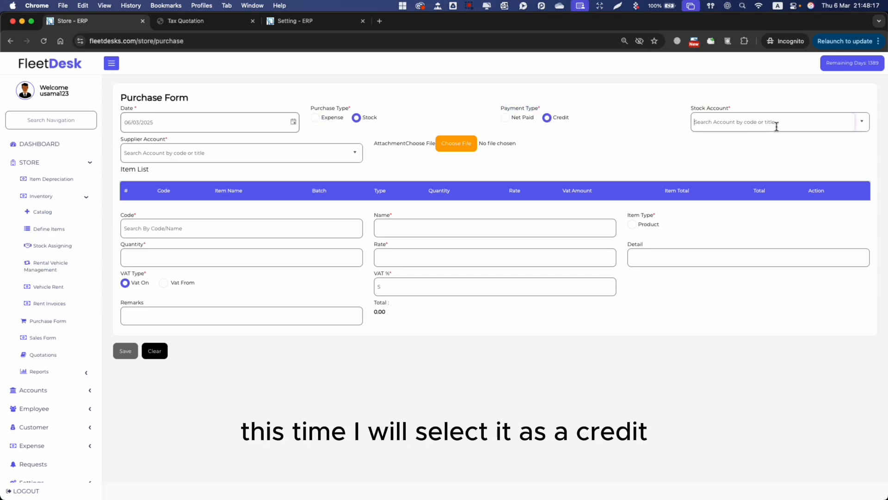
text(vehicle)
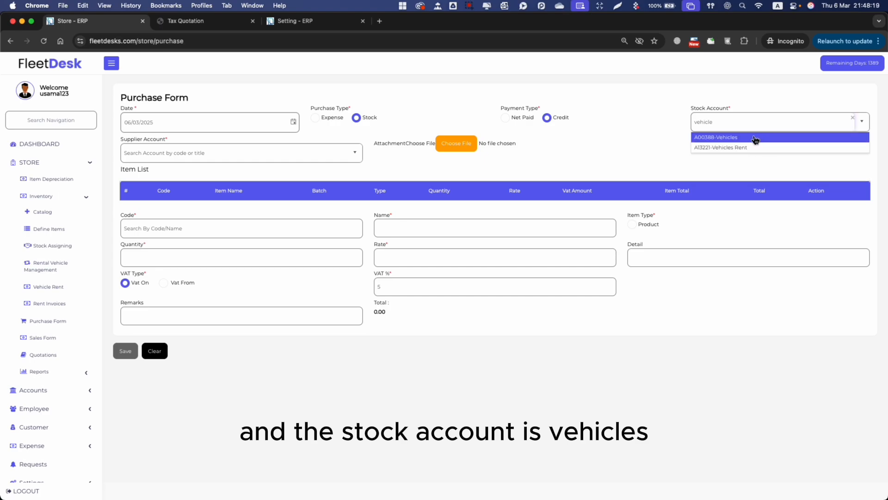
click(755, 139)
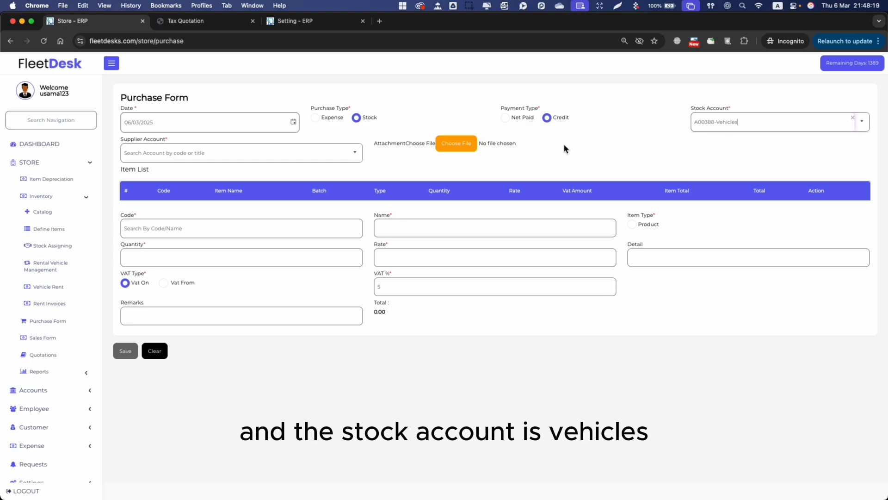
click(356, 158)
text(dubai)
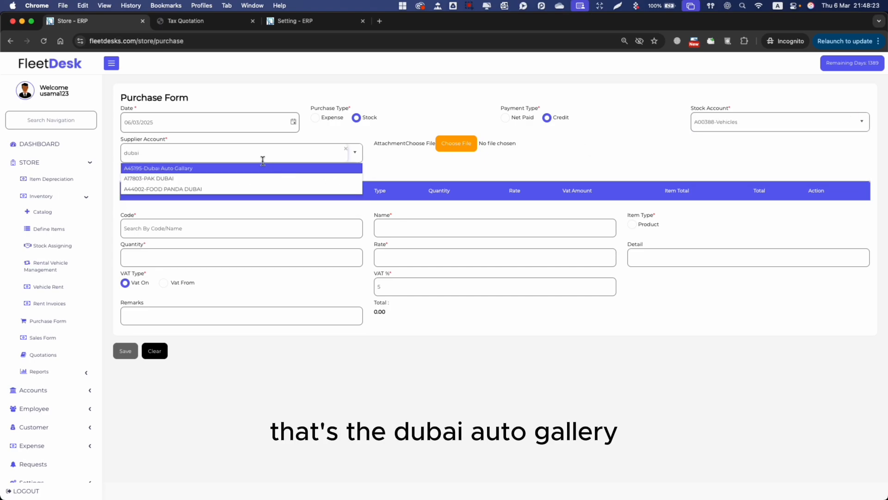
click(256, 174)
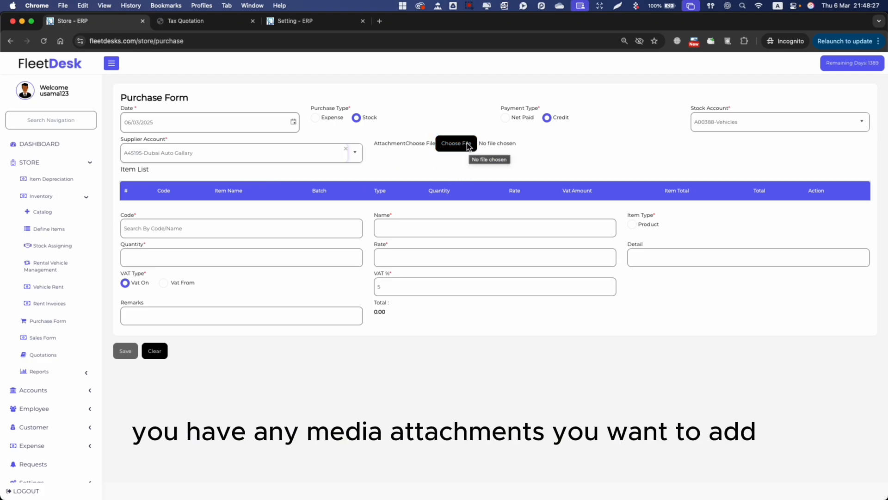
- Choose the bike with code 55567 as the purchase item and check its item type
click(238, 229)
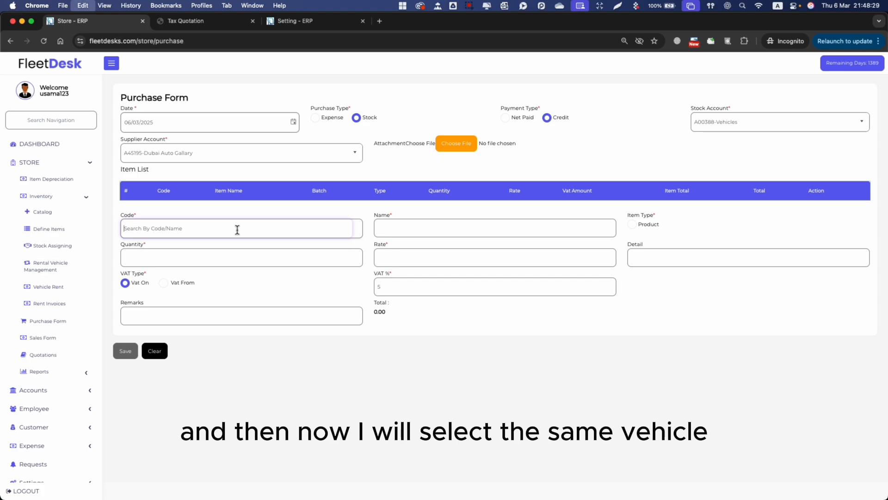
text(55567)
click(204, 245)
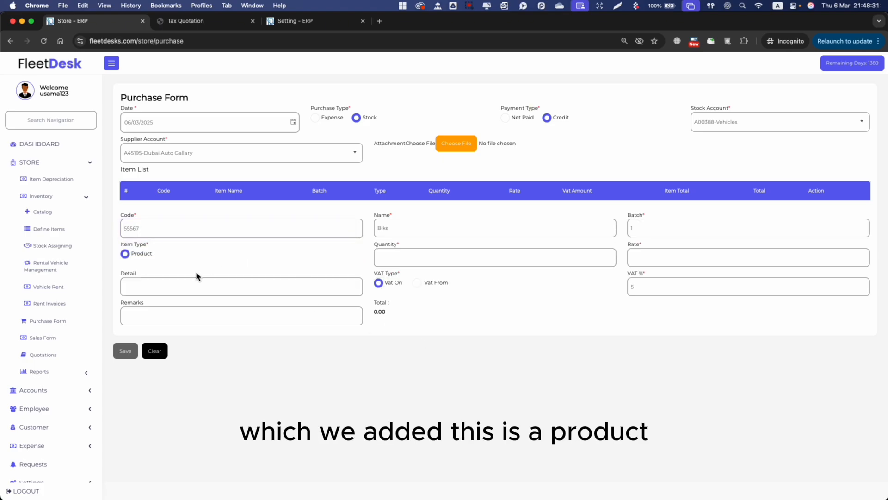
drag(153, 254, 127, 254)
click(157, 255)
click(328, 255)
- Set the bike's quantity to 1 and its rate to 6000
click(435, 258)
text(1)
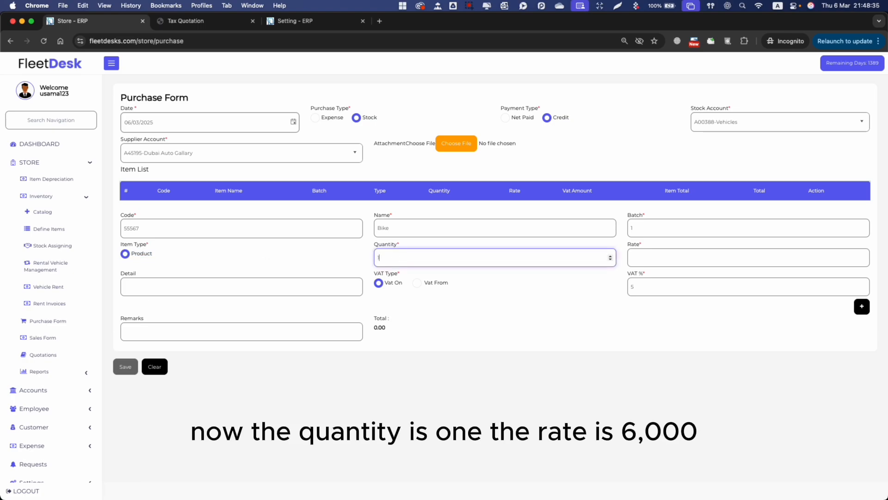
click(703, 264)
key(Tab)
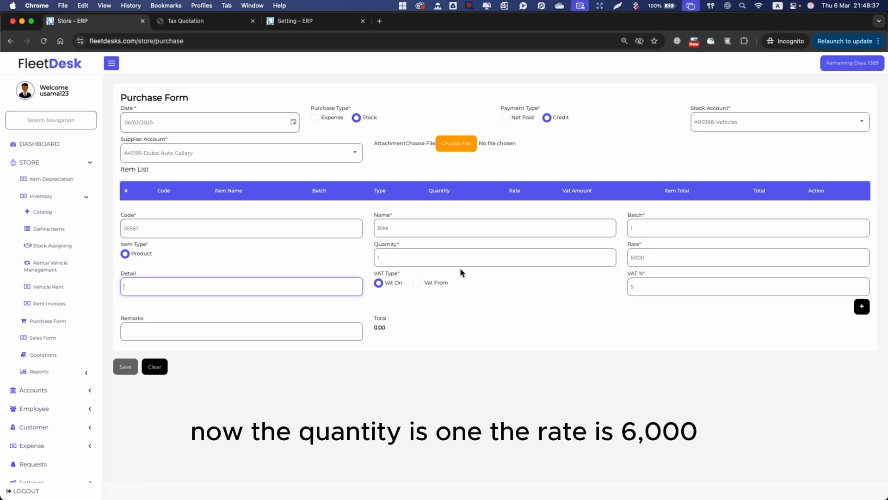
- Add the bike to the purchase's item list with 5% VAT and check its batch number
click(303, 273)
click(659, 283)
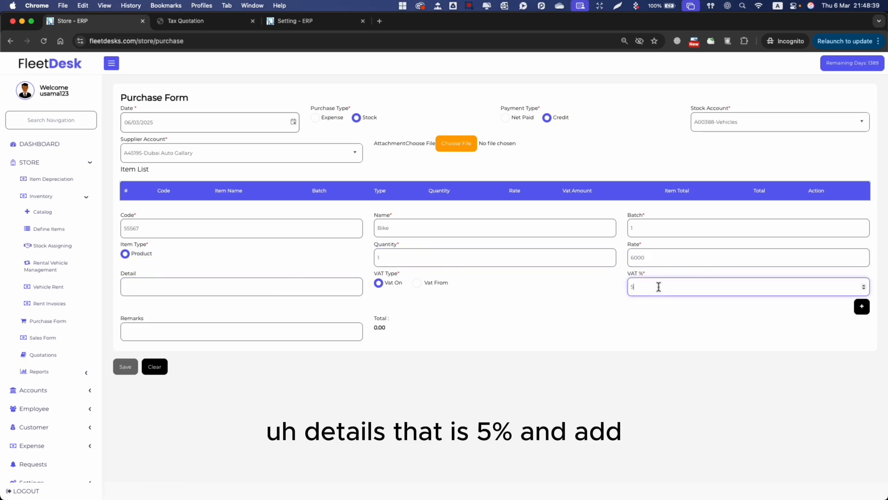
click(862, 306)
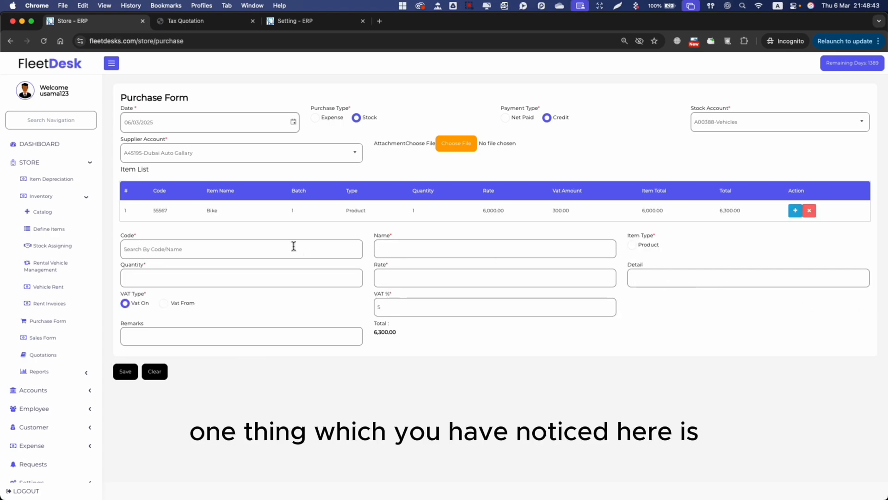
drag(291, 192, 310, 211)
click(299, 210)
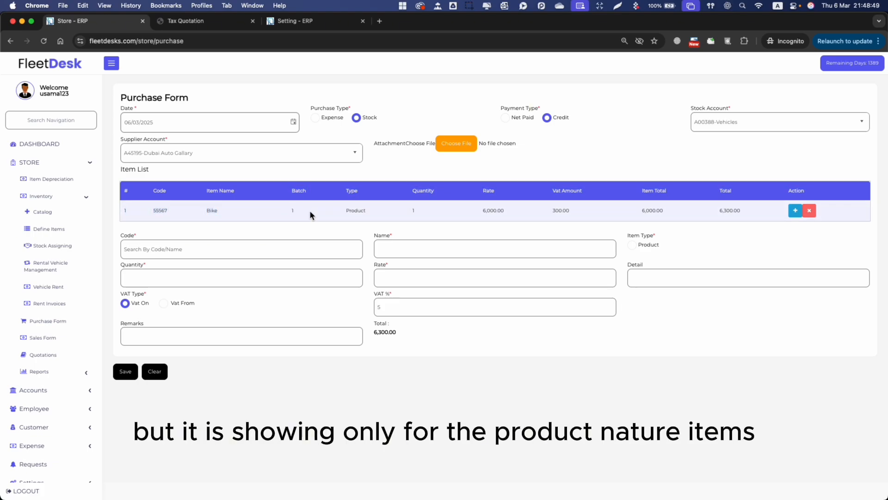
- Reopen the bike line for editing, try other batch numbers such as 14 and 5, and restore batch 1
click(795, 211)
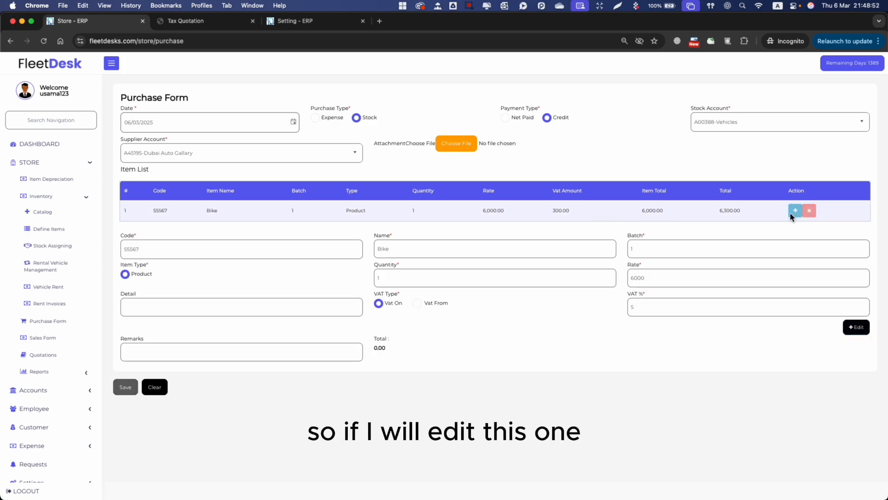
click(650, 254)
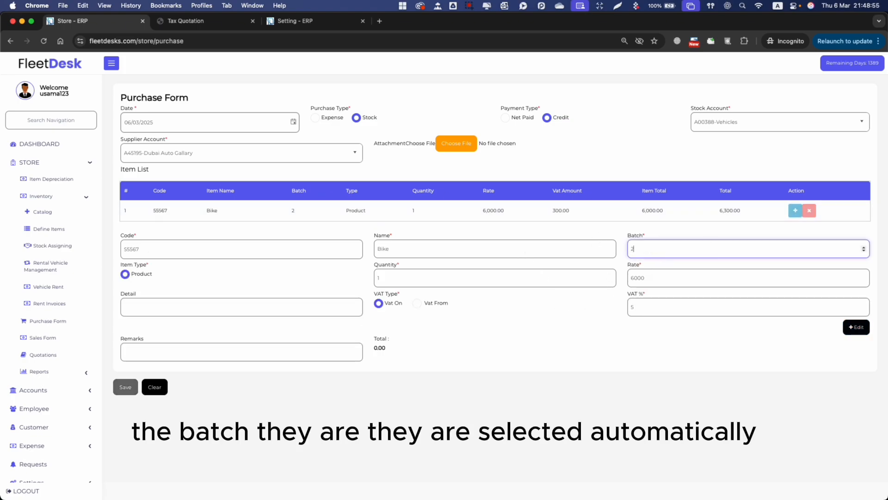
text(5)
key(BackSpace)
text(8)
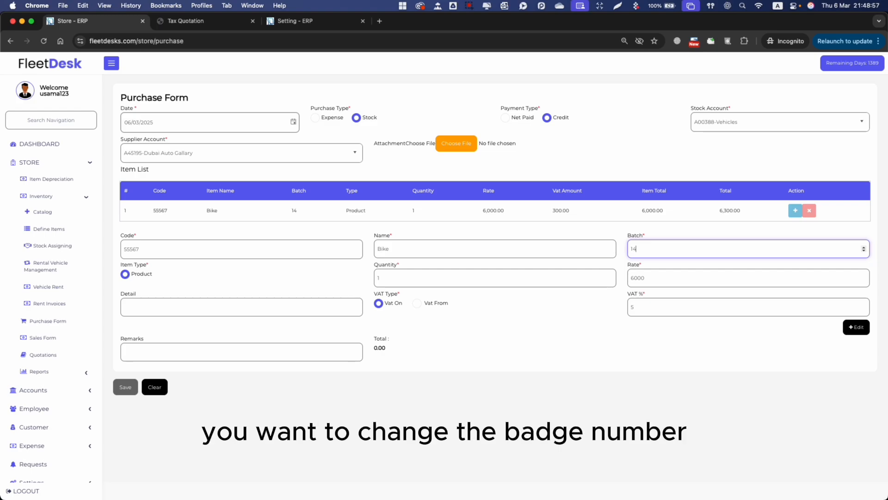
key(BackSpace)
text(5)
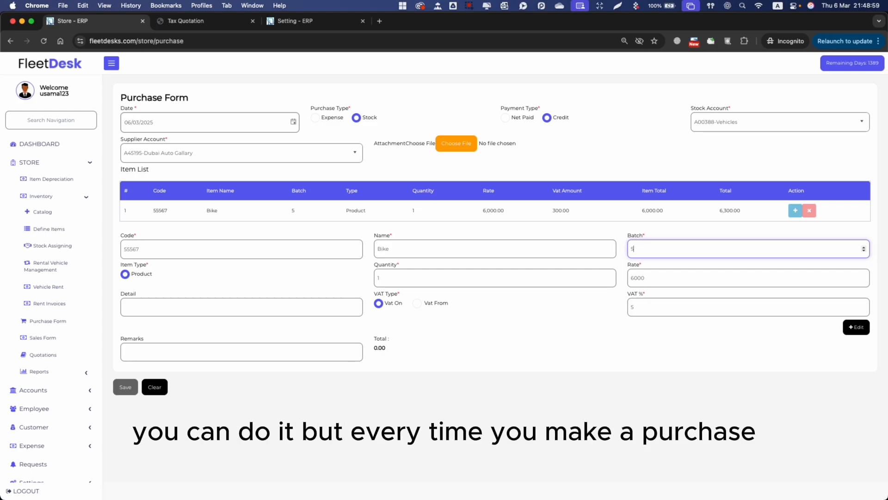
click(637, 250)
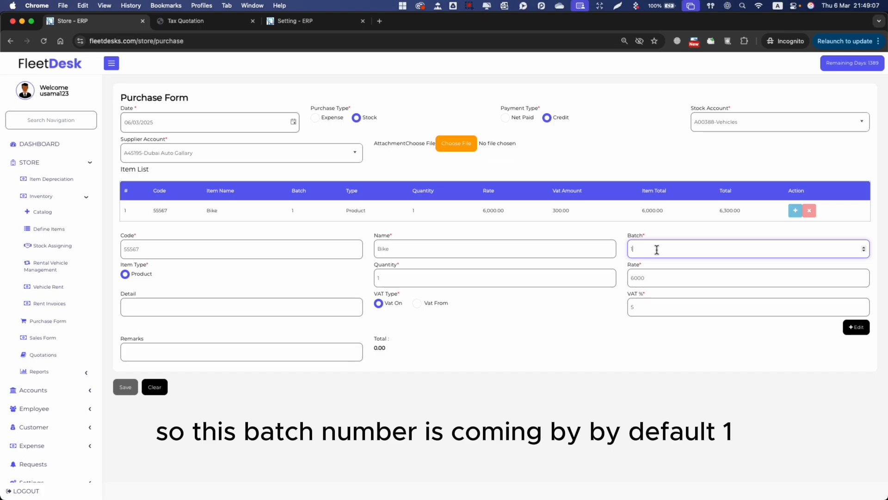
click(853, 328)
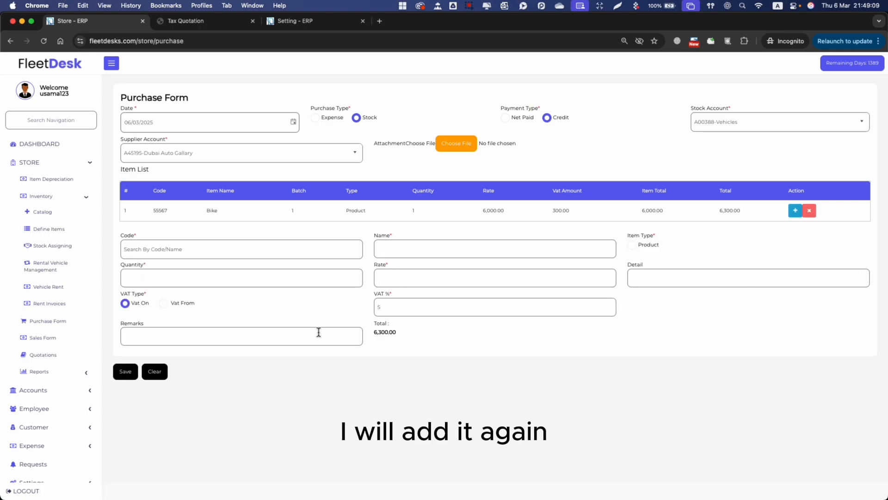
- Enter the remark "55567 bike purchase" and save the purchase
click(259, 337)
text(55567 bike purchase)
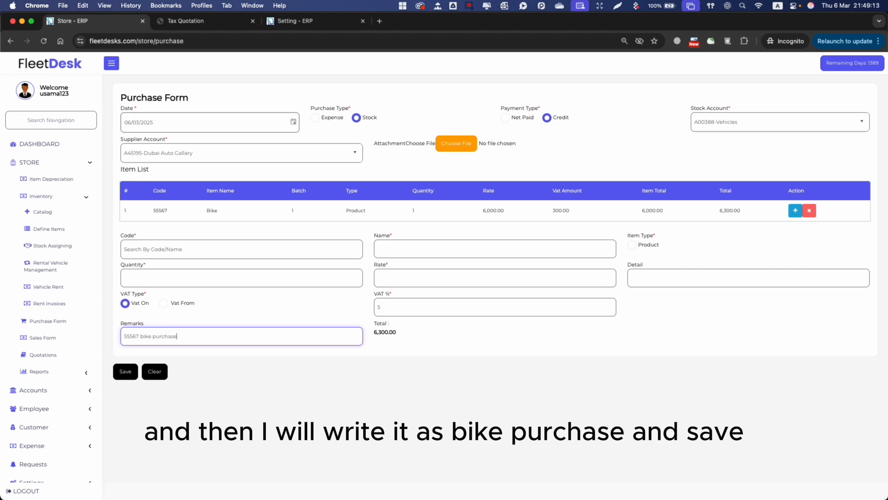
click(125, 372)
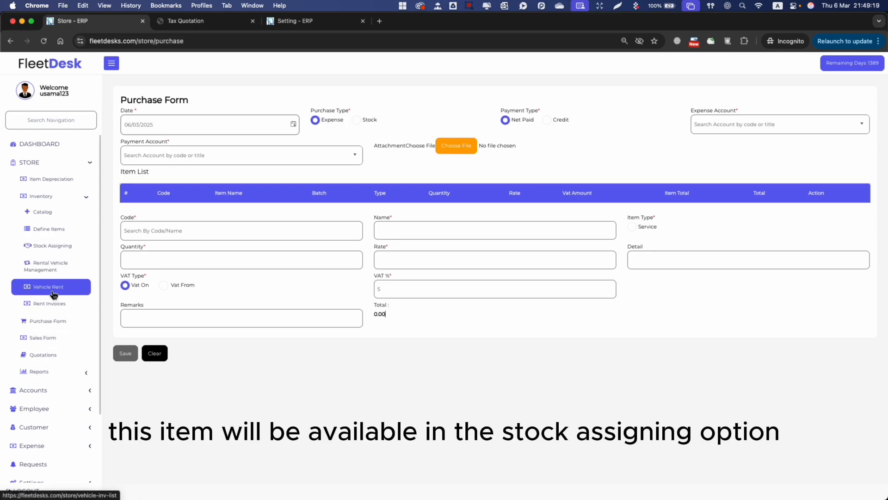
- Start a stock assignment for item 55567 to check its available quantity and select batch 1
click(52, 245)
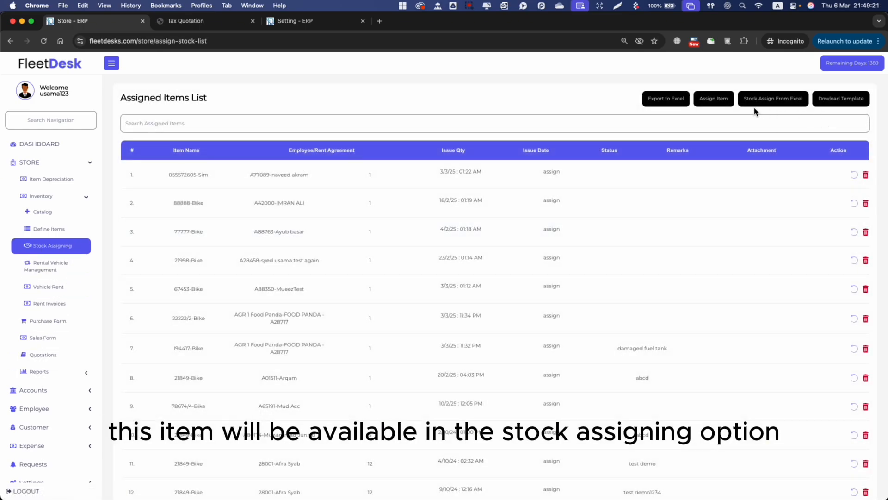
click(717, 103)
click(294, 114)
text(55567)
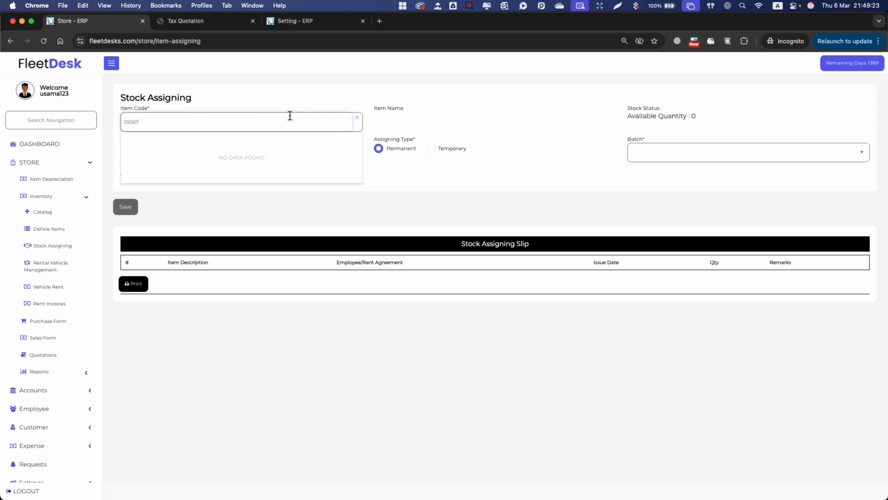
click(206, 138)
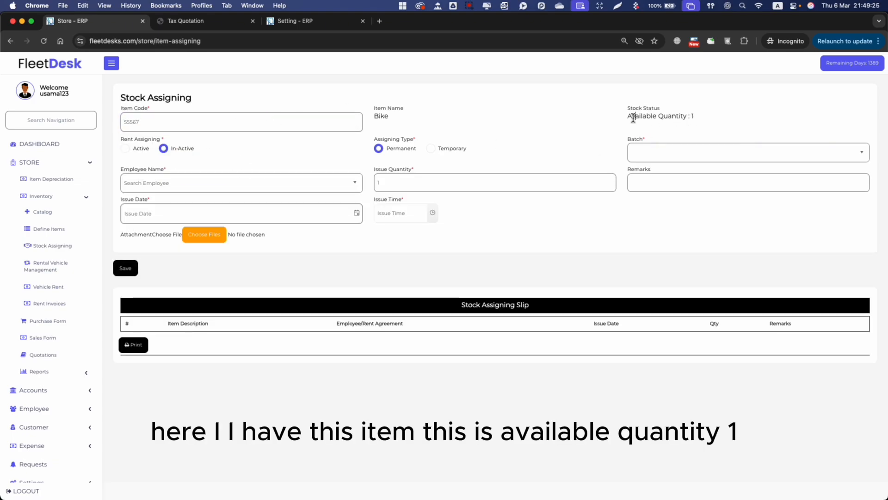
click(867, 160)
click(716, 171)
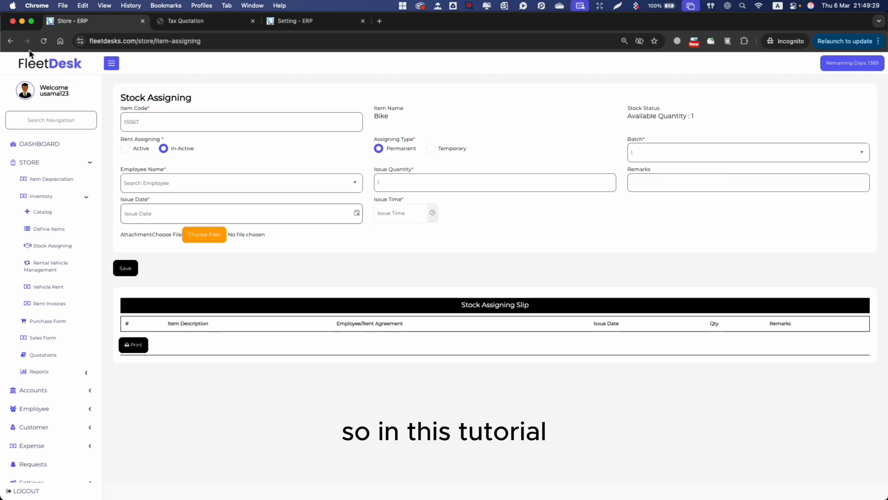
- Leave the stock assignment unsaved and look through the quotation, sales and purchase lists
click(10, 40)
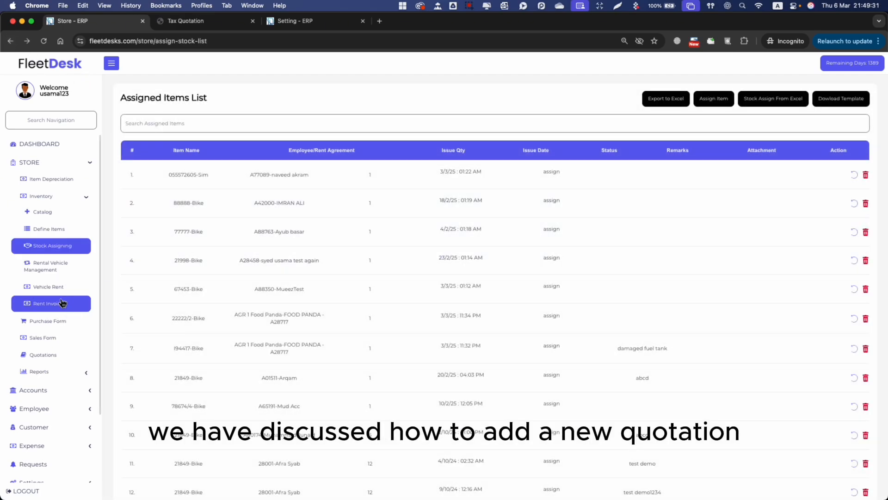
click(60, 355)
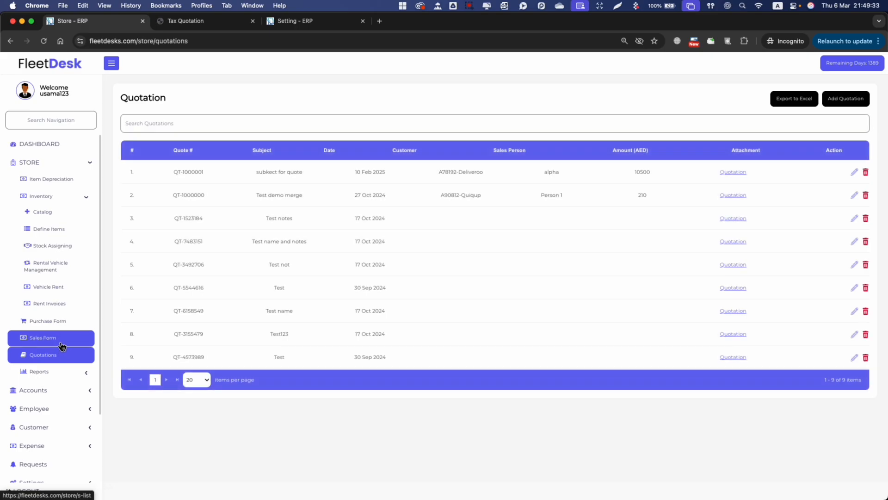
click(61, 346)
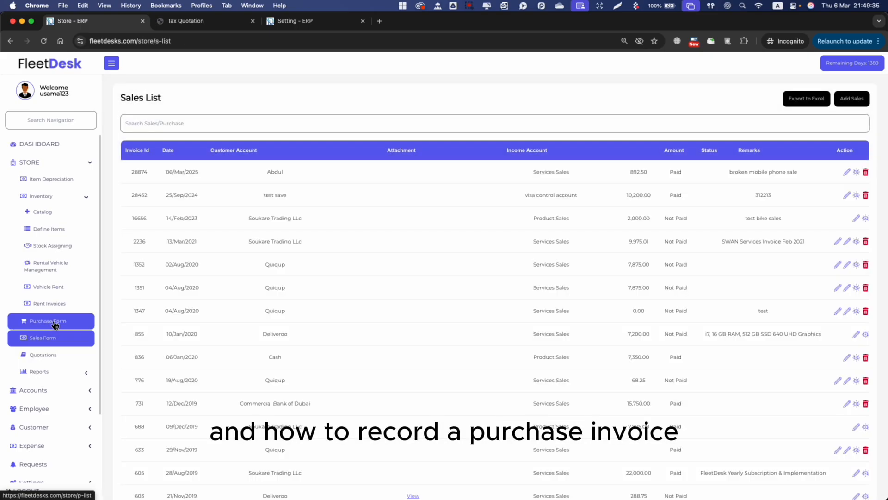
click(53, 322)
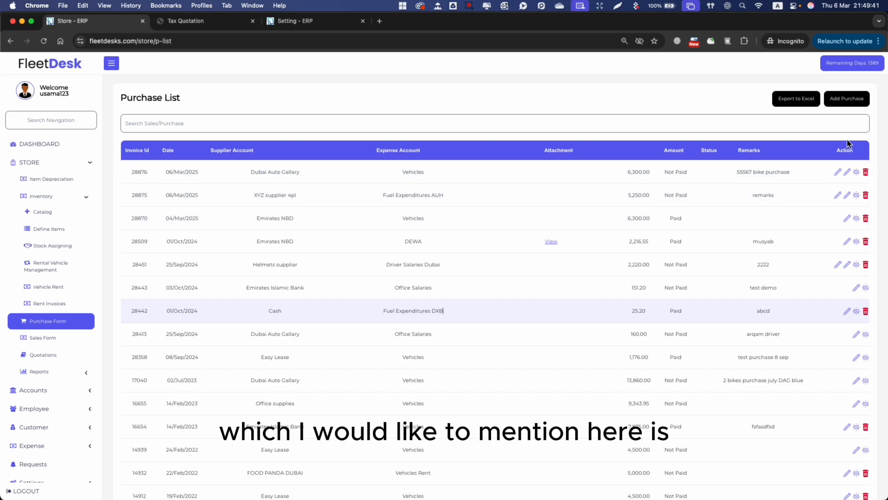
- Open a new purchase form, examine its Net Paid payment type, and return to the purchase list
click(846, 99)
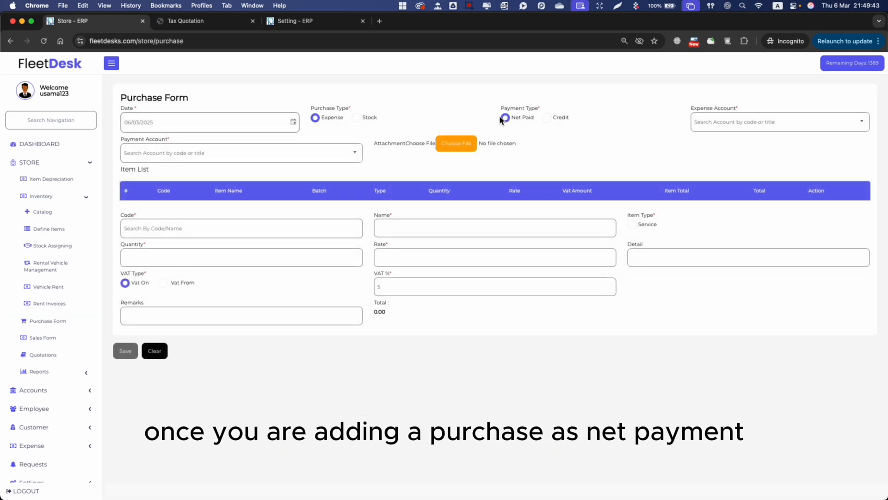
double_click(526, 120)
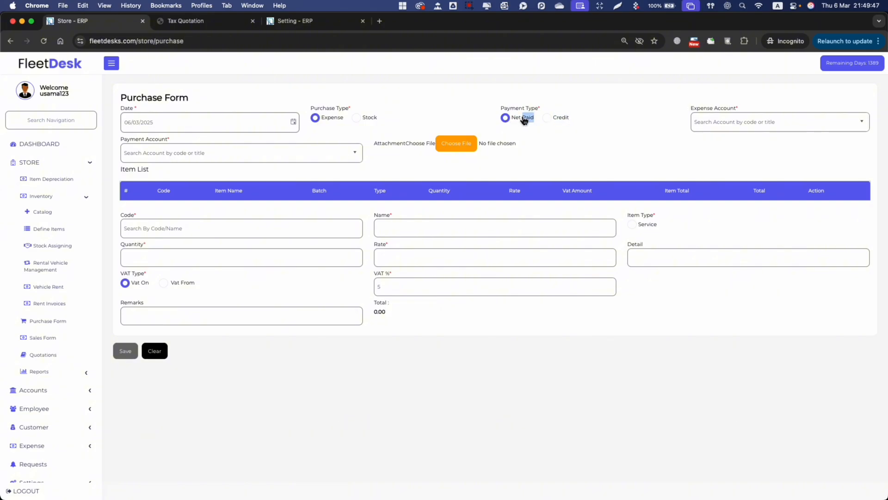
click(10, 40)
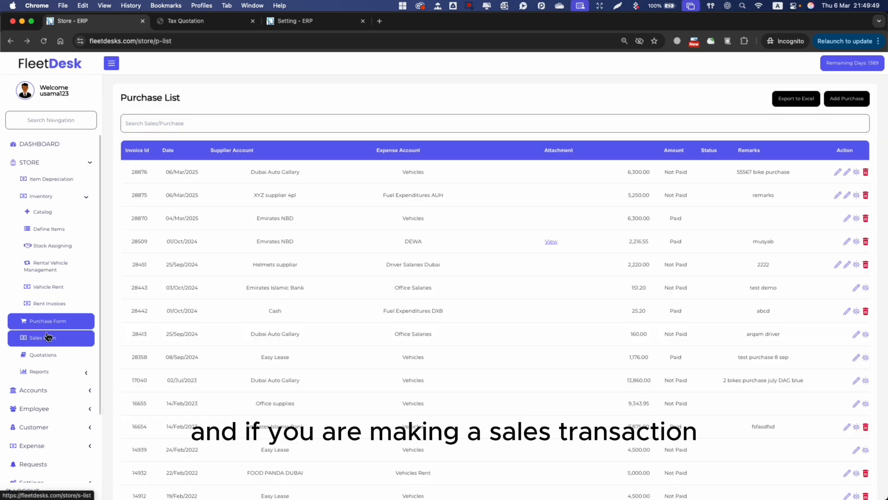
- Start a new sale with payment type Net Paid and leave the form without saving
click(46, 337)
click(851, 98)
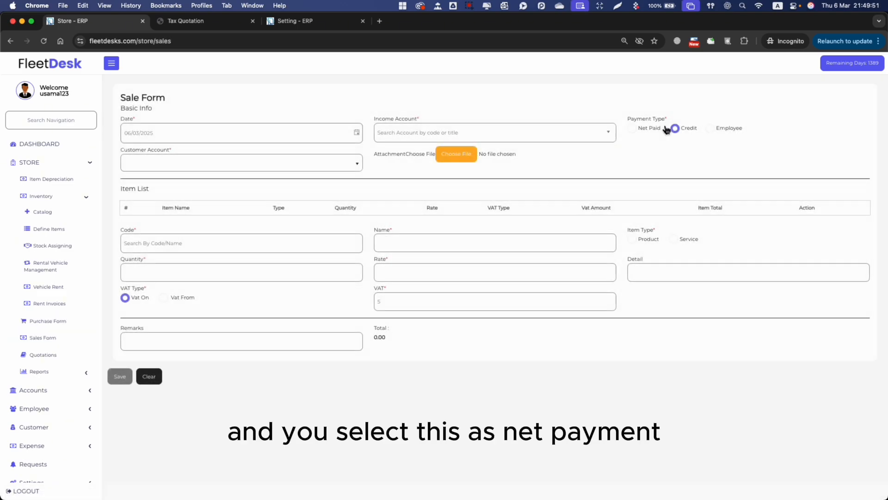
click(632, 130)
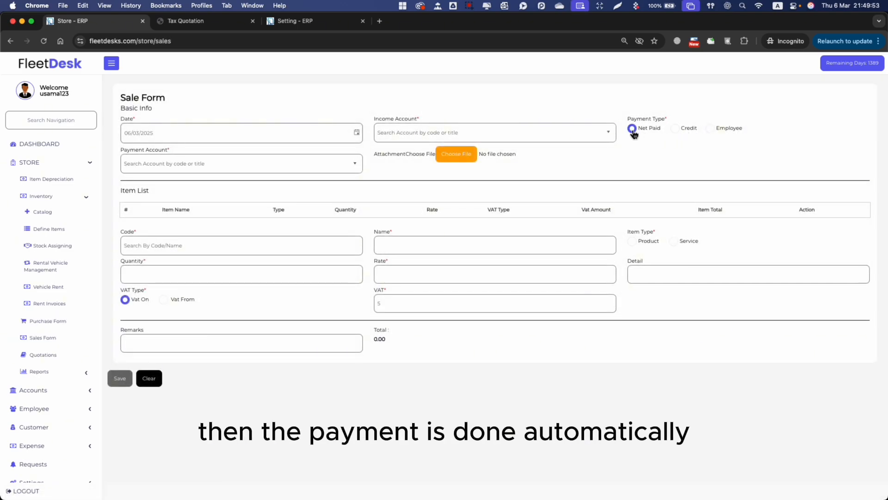
click(11, 40)
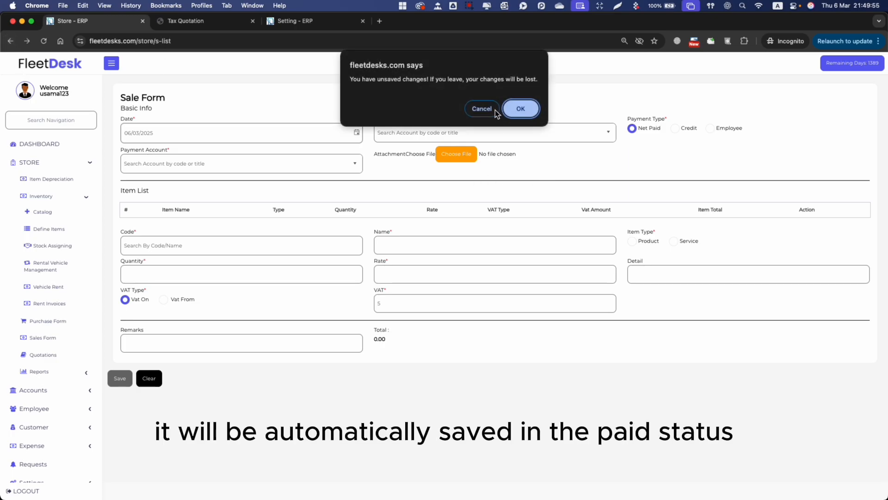
click(520, 107)
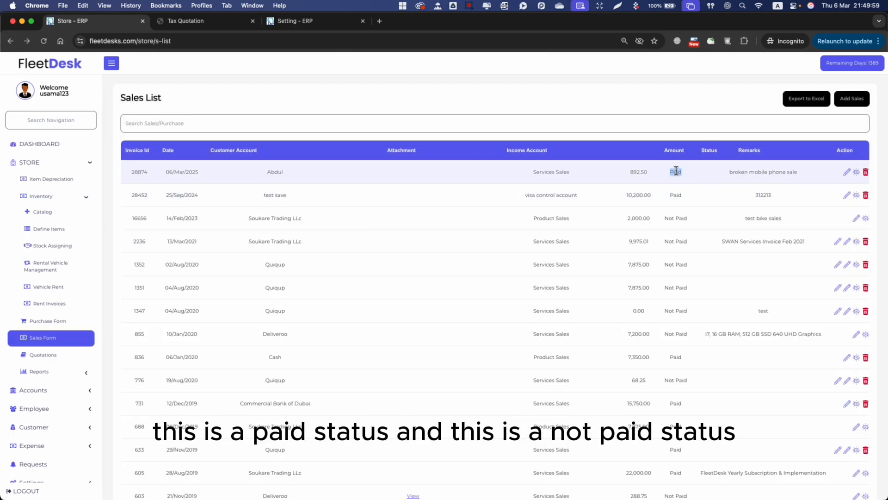
- Compare the payment statuses of the sales and open the payment page for the Quiqup invoice dated 02/Aug/2020
double_click(675, 196)
drag(666, 266, 691, 269)
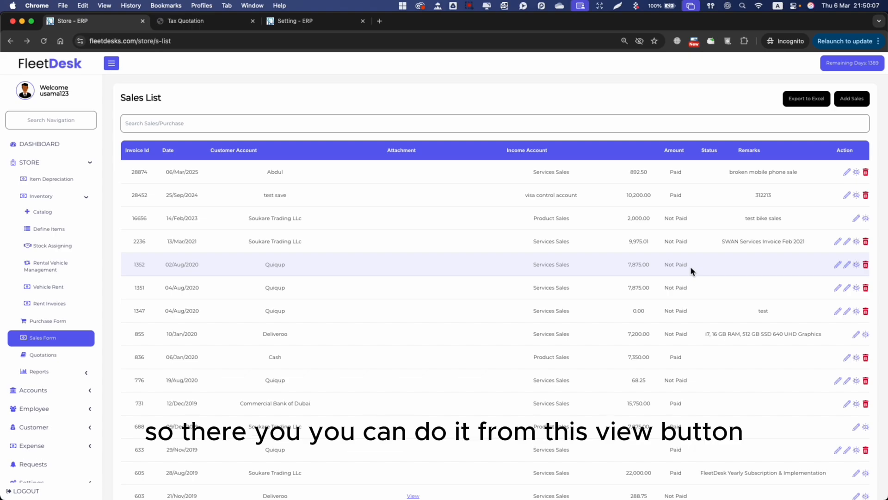
click(857, 265)
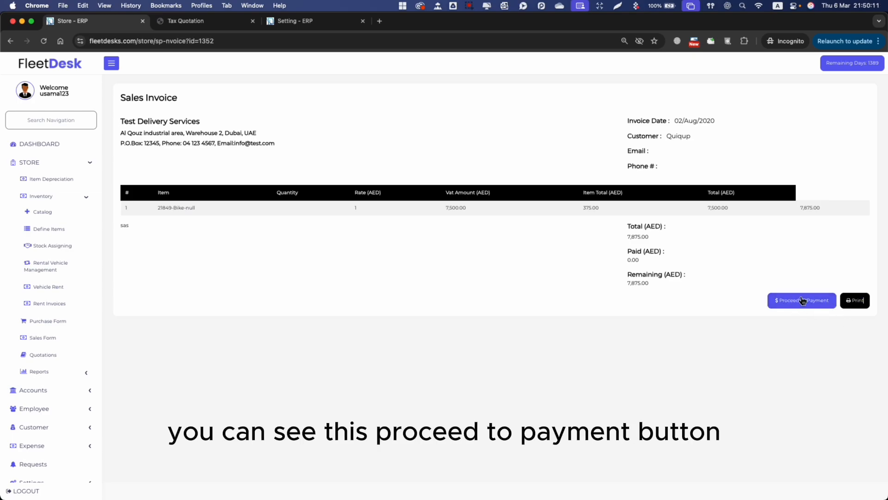
click(817, 303)
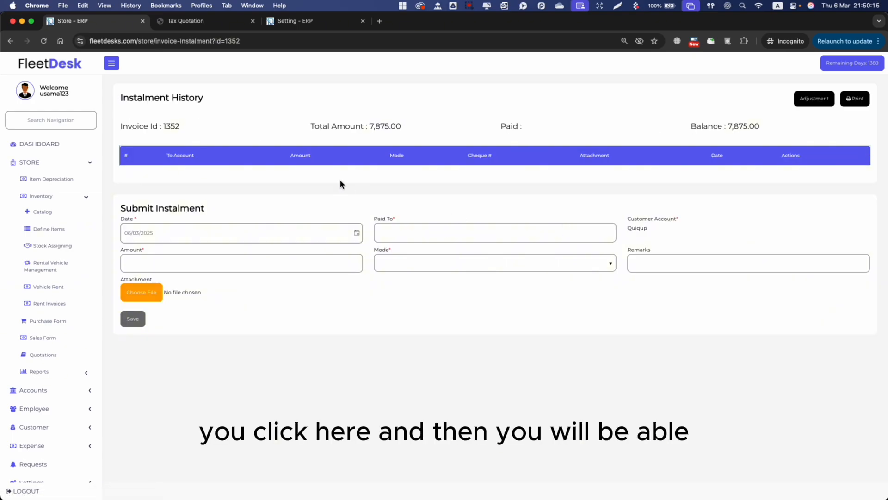
- Examine the invoice's total, paid and balance amounts and the accounts an instalment can be paid to
drag(345, 126, 383, 127)
double_click(385, 128)
drag(513, 127, 582, 128)
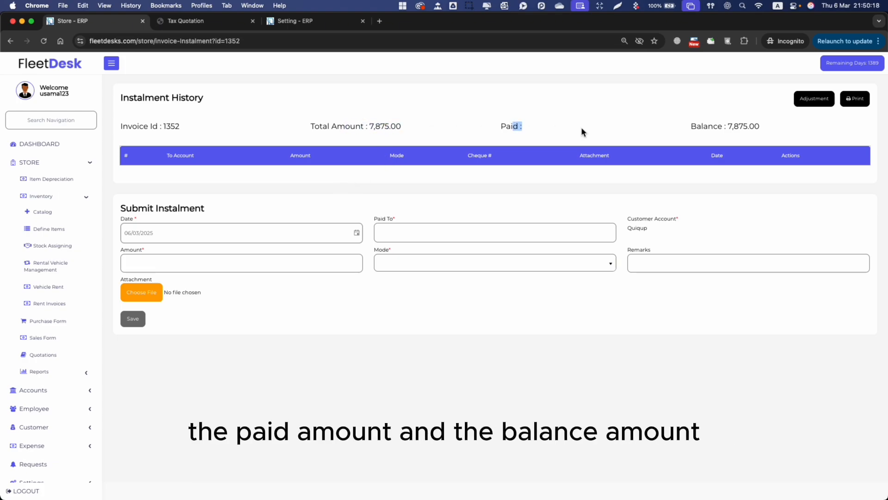
click(759, 126)
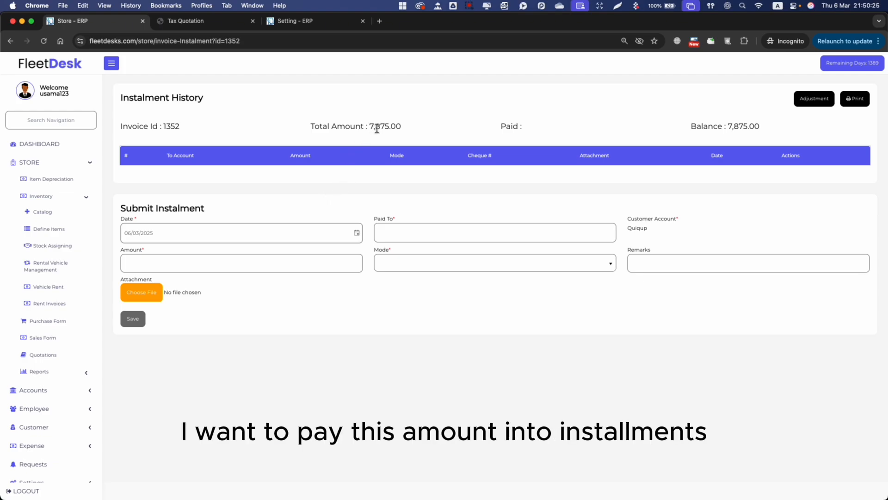
click(395, 226)
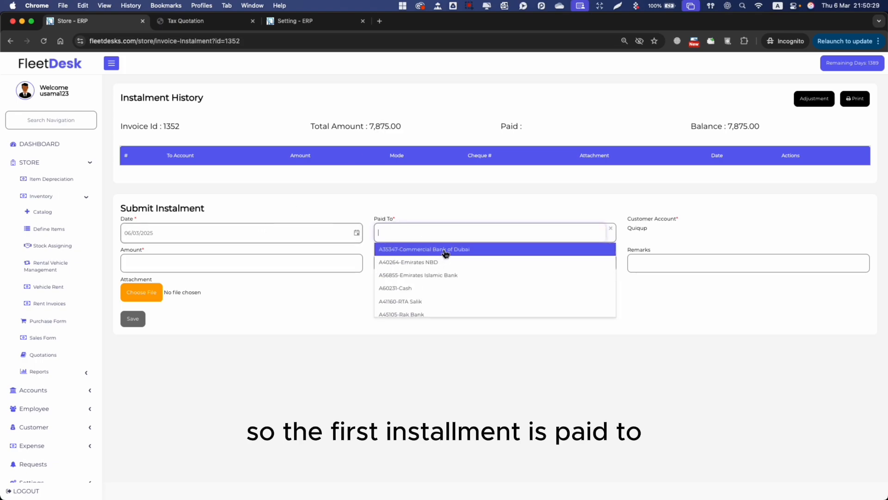
click(376, 158)
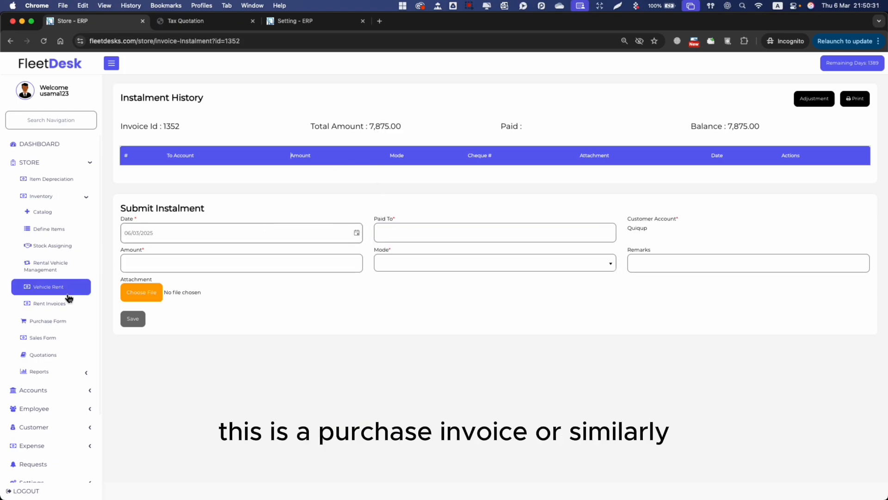
- Leave the instalment form without saving and return to the sales list to check the payment statuses
click(50, 324)
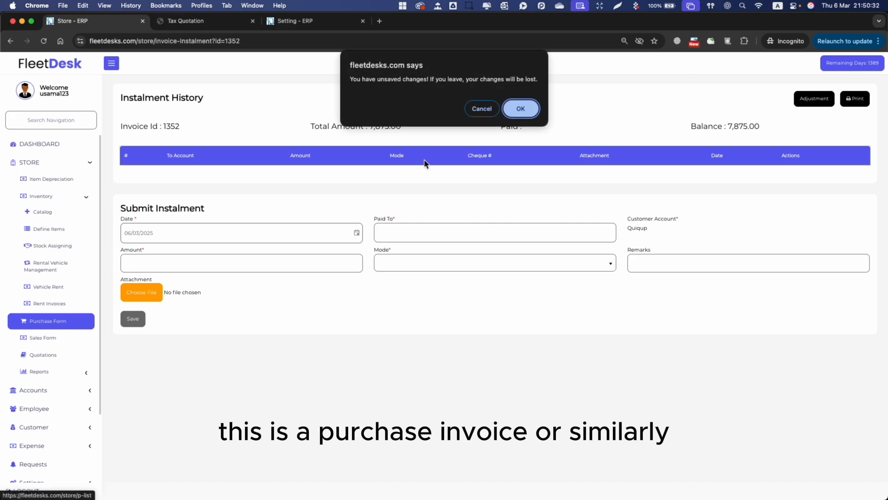
click(520, 115)
click(62, 341)
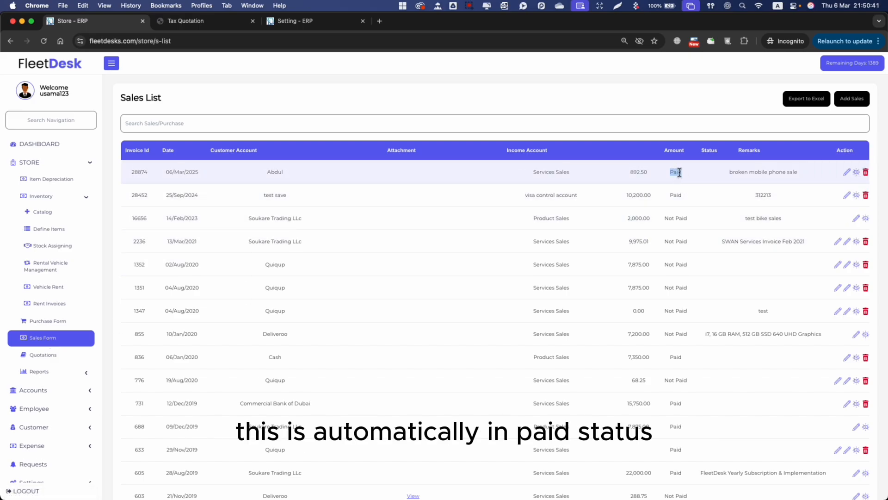
- Open the payment page of the Soukare Trading LLc sale dated 14/Feb/2023 and examine its paid and balance amounts
double_click(669, 218)
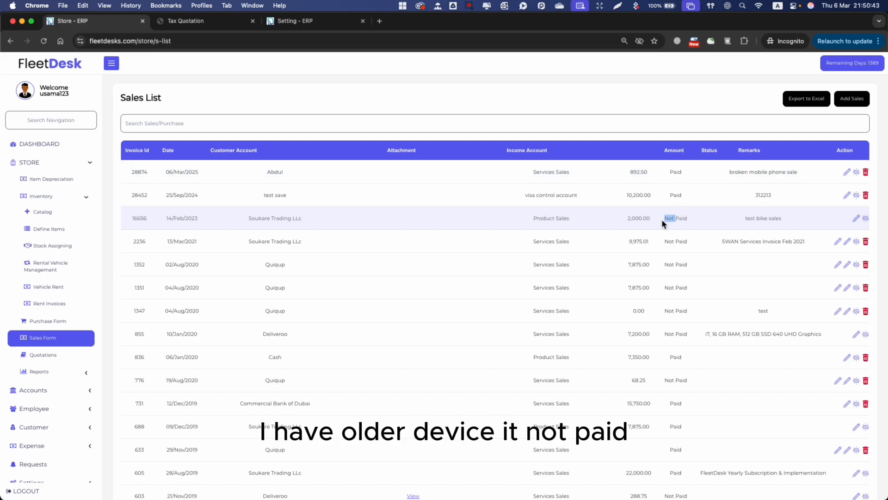
click(866, 218)
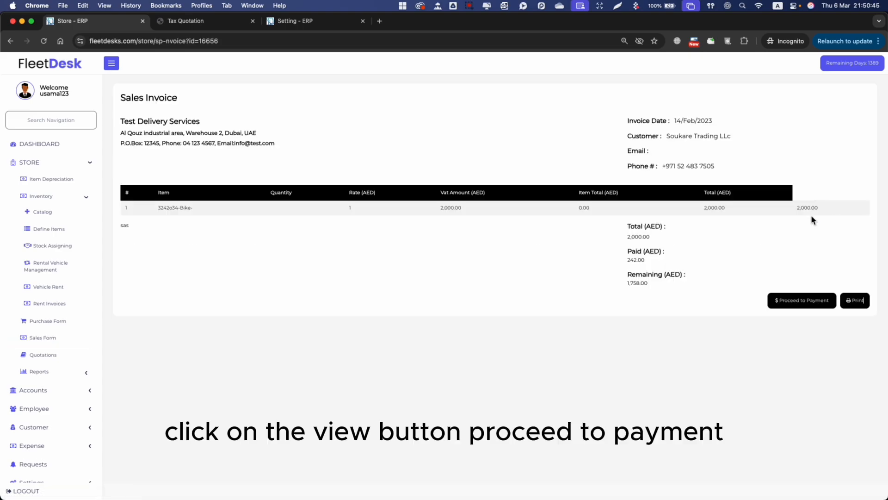
click(811, 301)
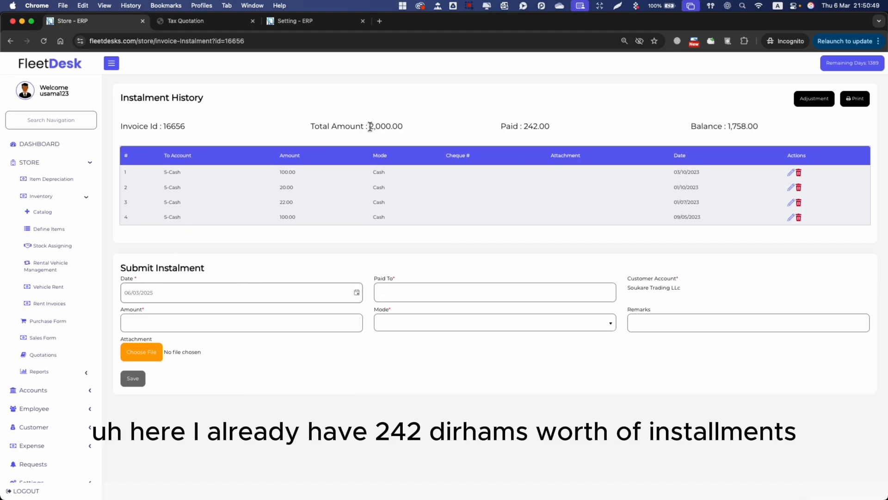
double_click(527, 128)
drag(528, 127, 501, 128)
drag(729, 125, 771, 124)
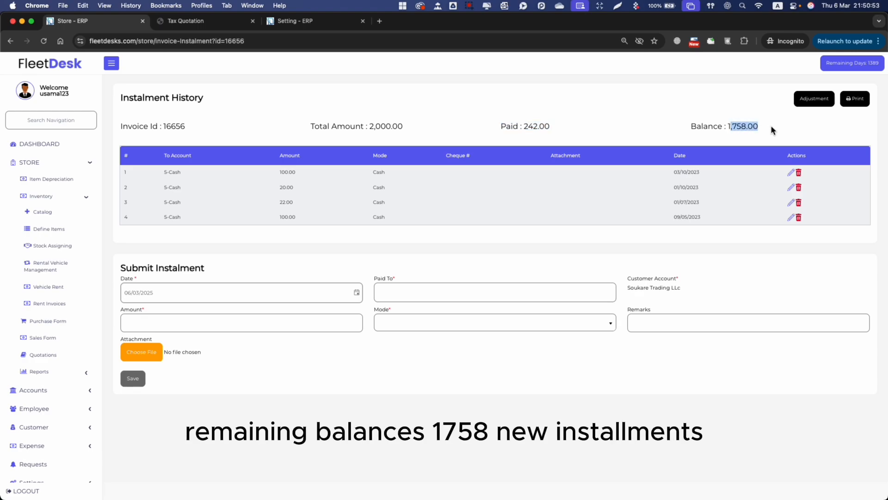
- Save a 1750 instalment paid to Commercial Bank of Dubai by Bank Transfer with a remark, and check the remaining balance
click(283, 289)
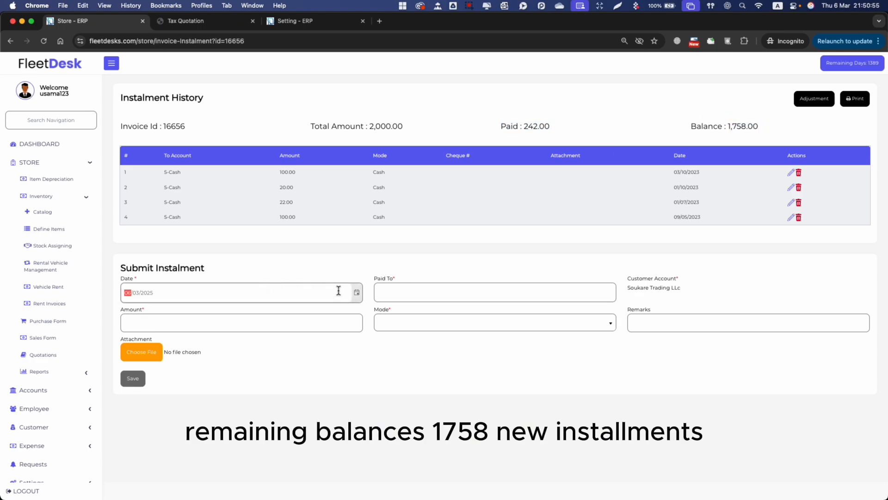
click(416, 292)
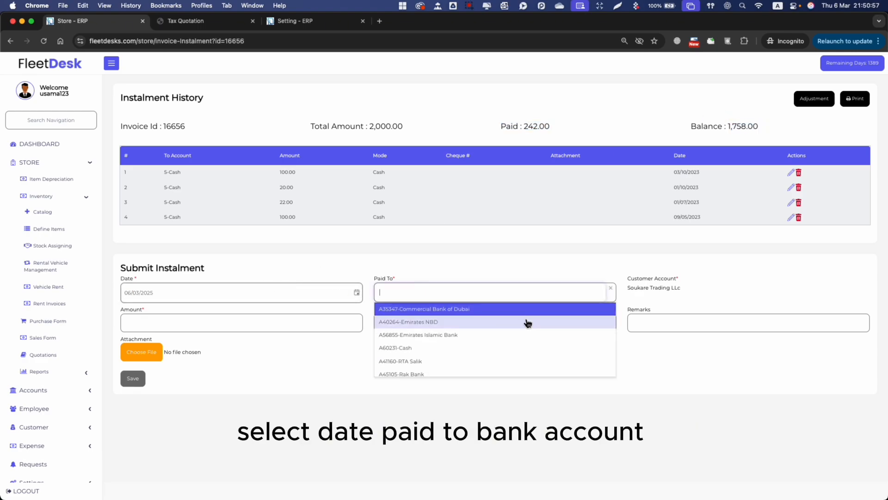
click(451, 309)
click(282, 315)
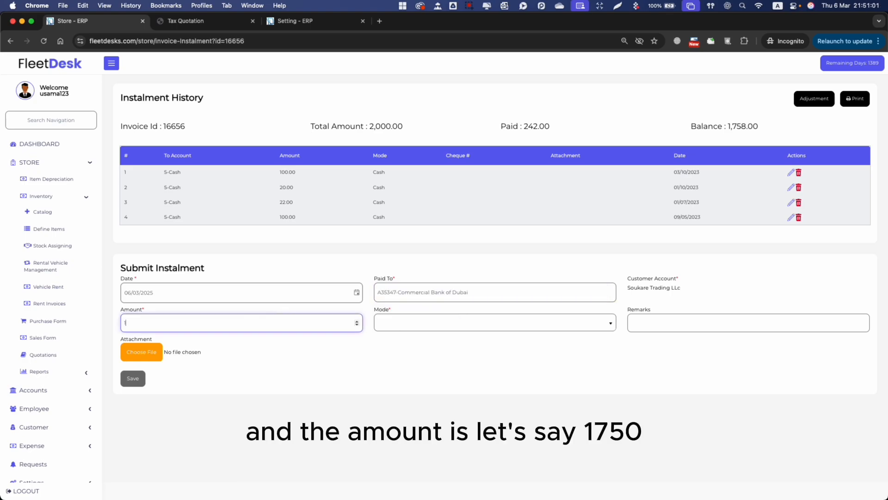
text(1750)
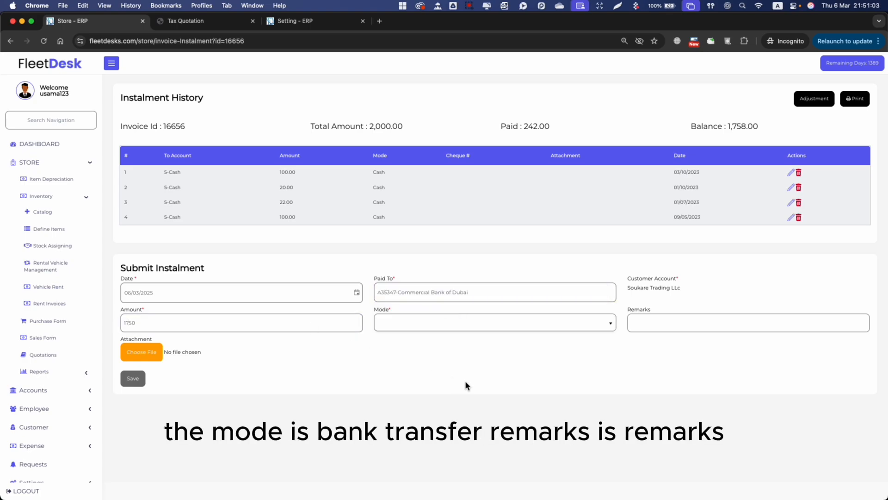
click(451, 332)
click(418, 359)
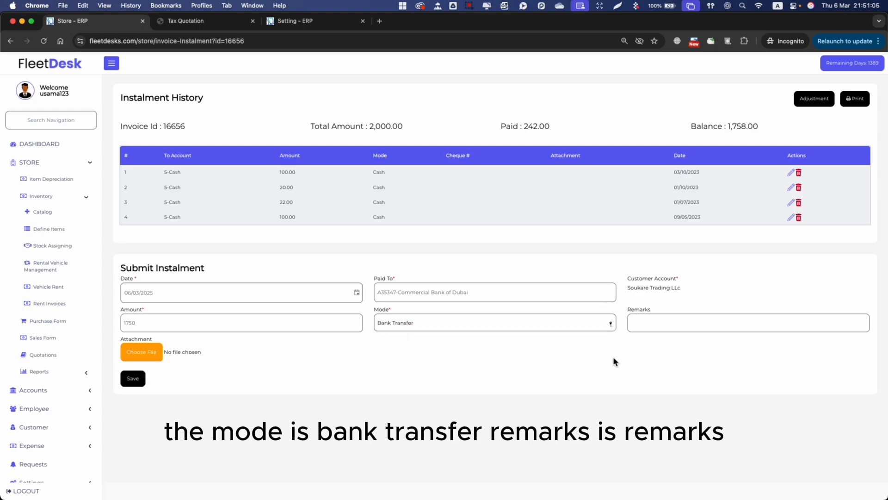
click(688, 322)
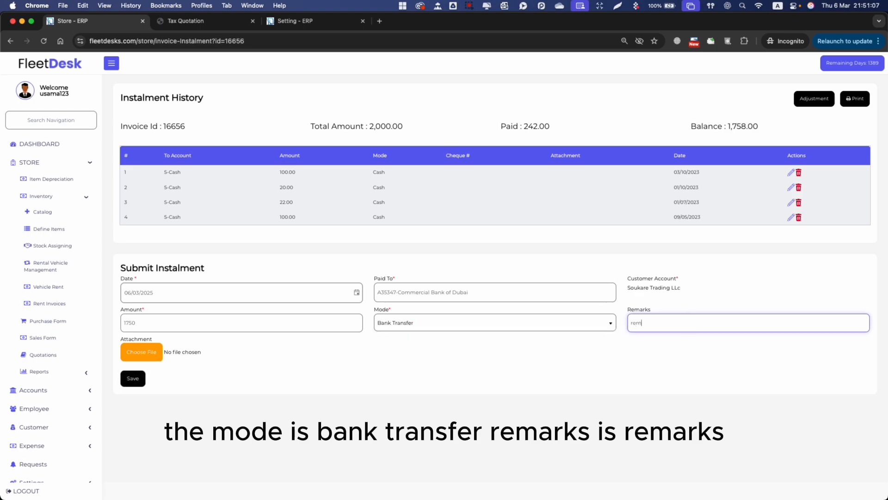
click(133, 378)
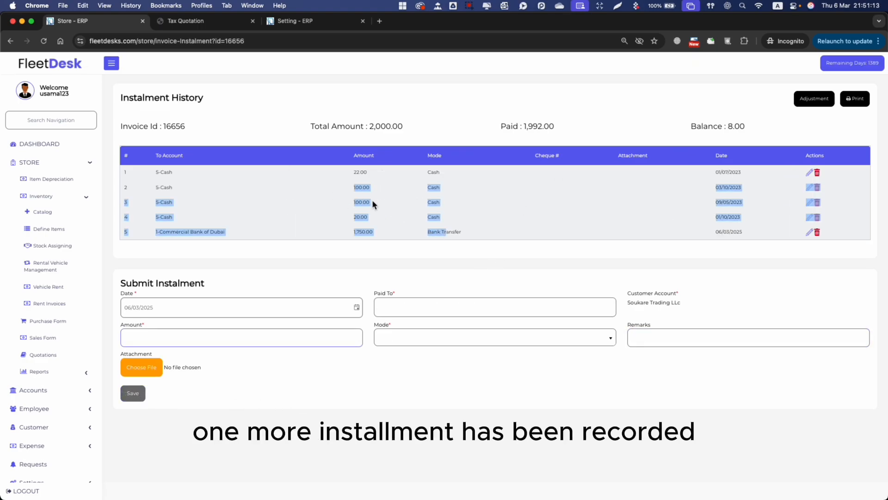
drag(716, 126, 762, 127)
click(728, 126)
double_click(729, 125)
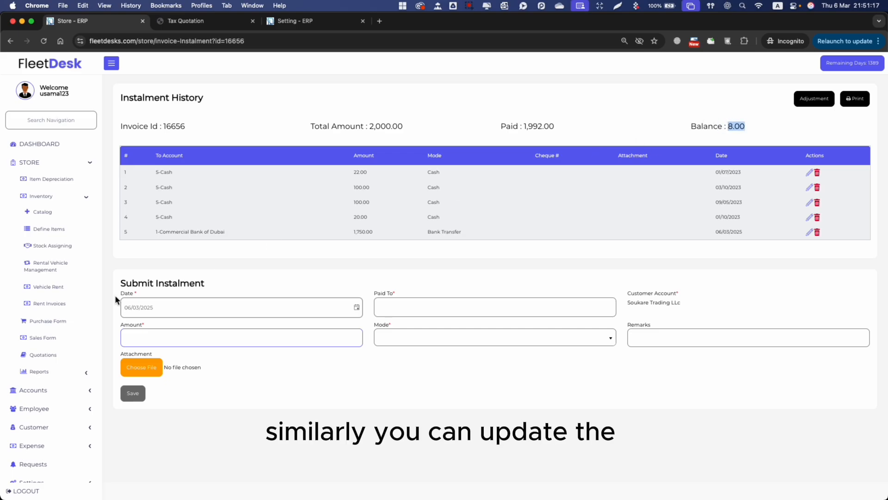
- Open the payment page of the XYZ supplier 4pl purchase dated 06/Mar/2025
click(60, 321)
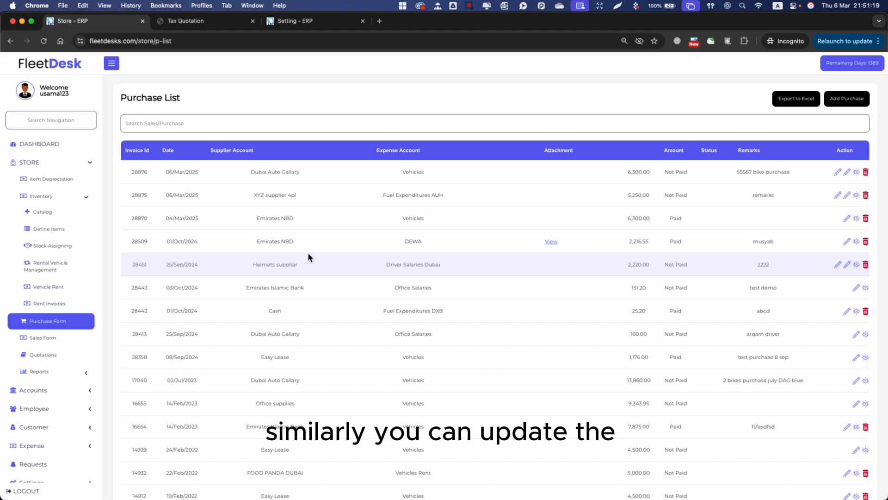
click(857, 195)
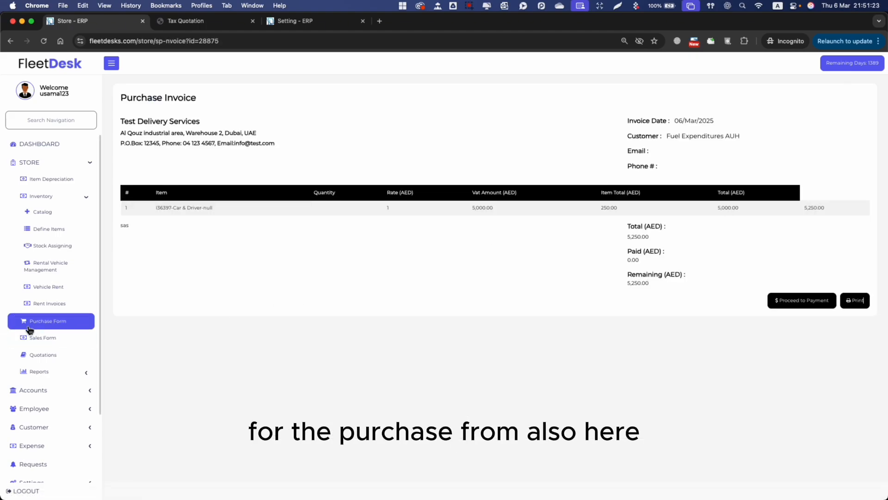
click(798, 301)
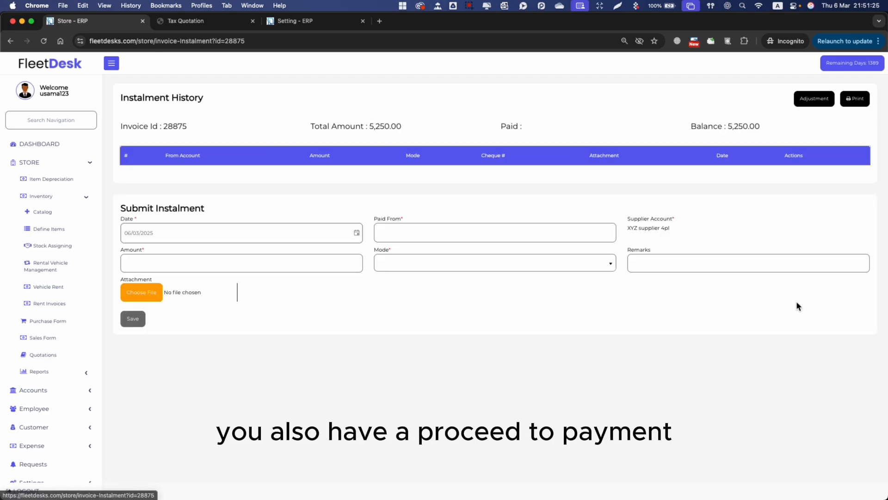
- Fill in the supplier instalment with Emirates Islamic Bank as the paying account and an amount of 5250
click(417, 231)
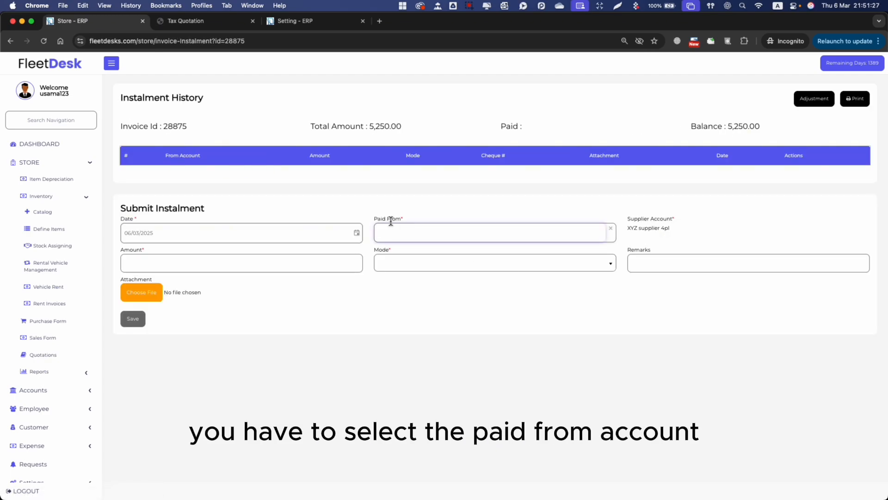
click(412, 219)
click(500, 233)
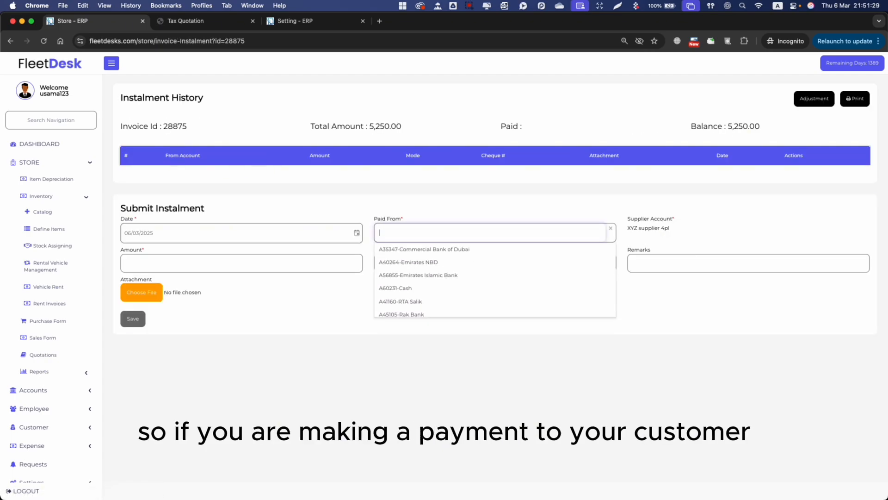
click(468, 276)
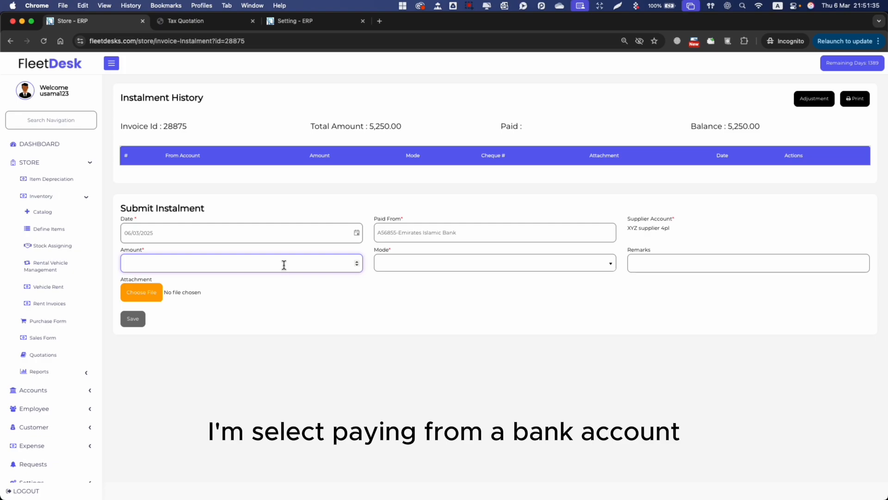
text(5250)
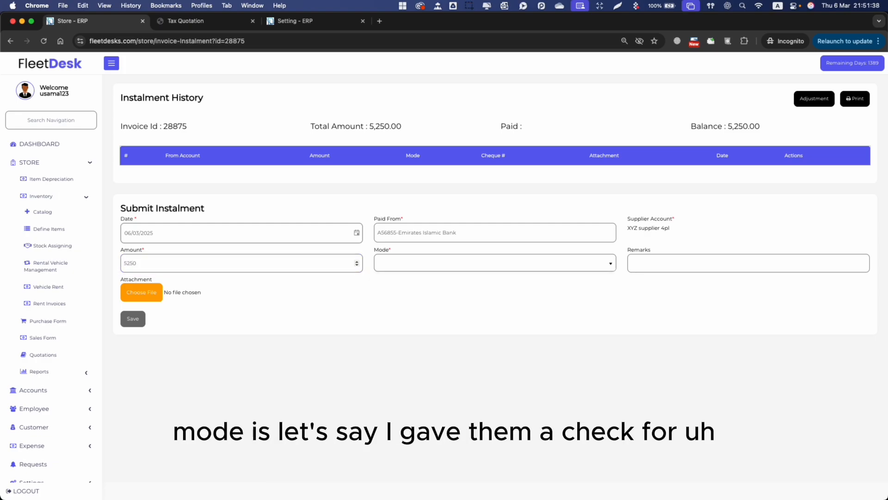
- Set the payment mode to Cheque with cheque number 57, enter the remark "payment" and save the instalment
click(599, 262)
click(497, 287)
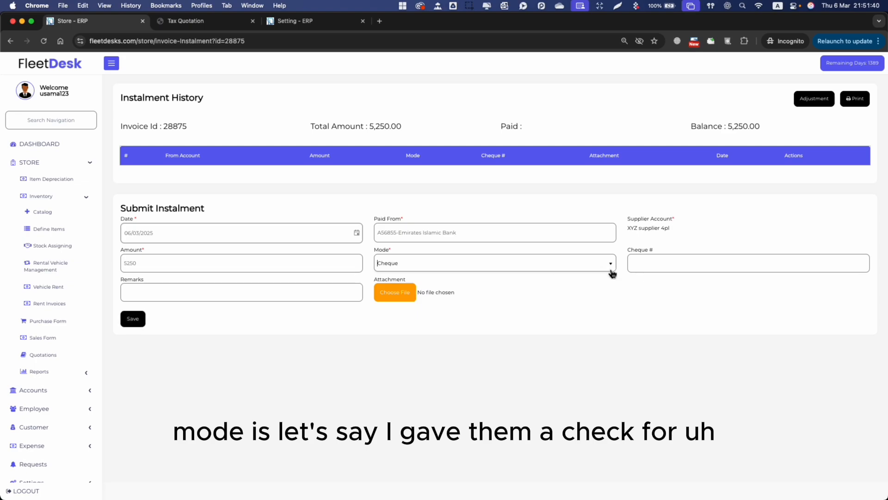
click(681, 265)
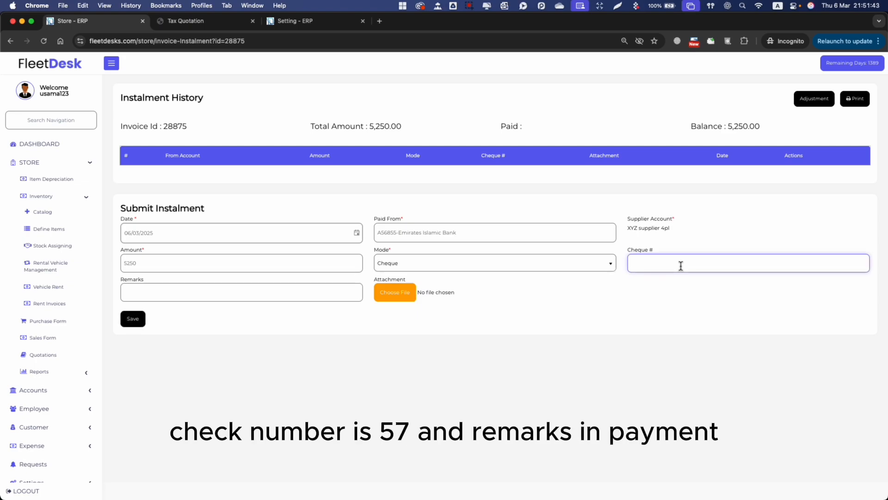
text(57)
click(230, 291)
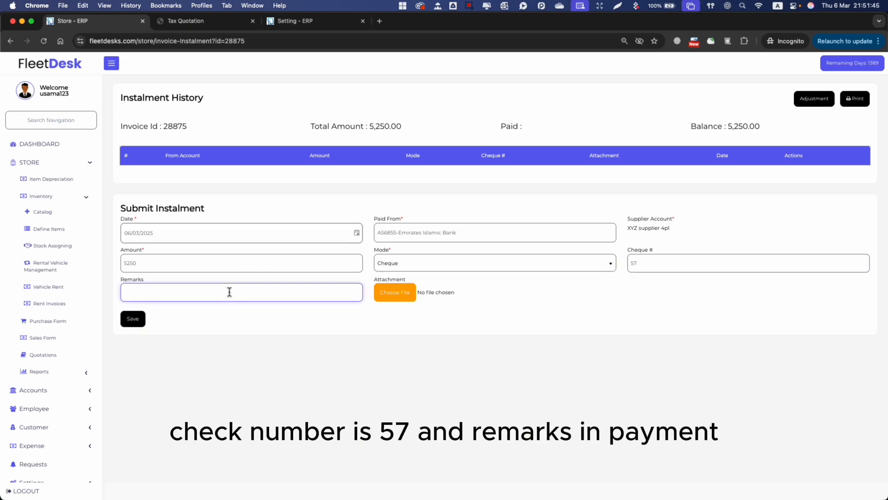
text(payment)
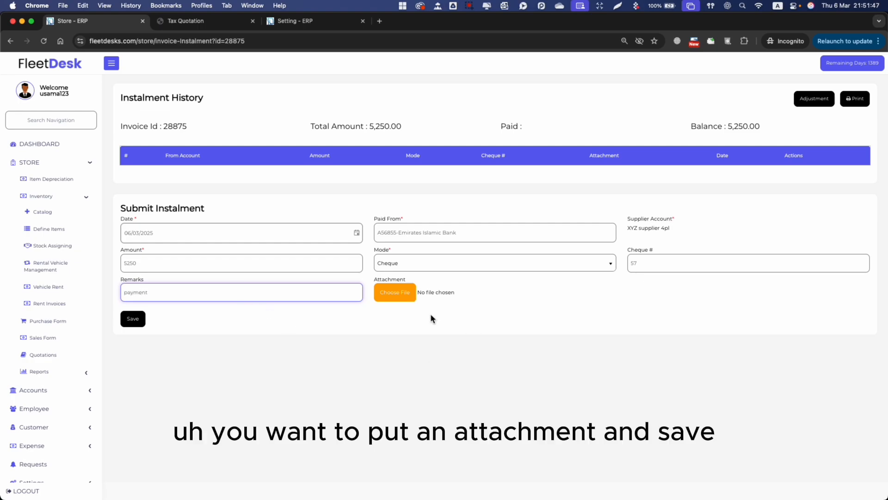
click(140, 324)
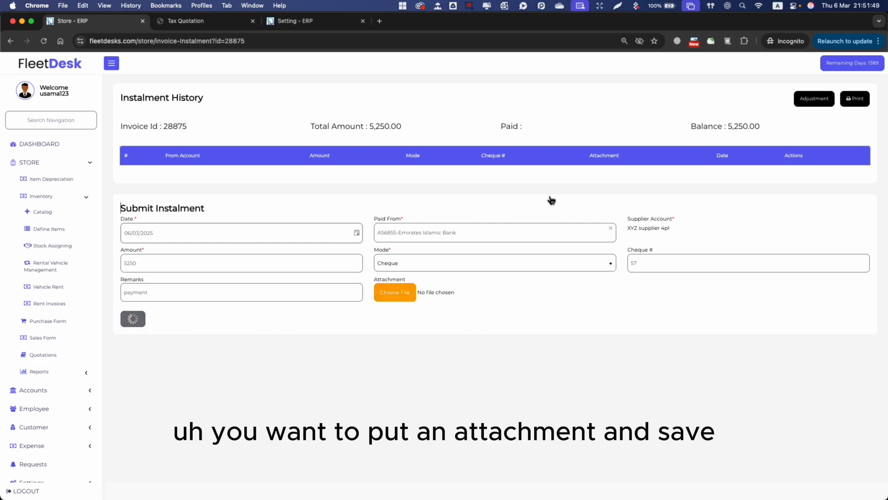
- Check the purchase invoice's balance and return to the purchase list to check its payment status
double_click(707, 126)
click(713, 127)
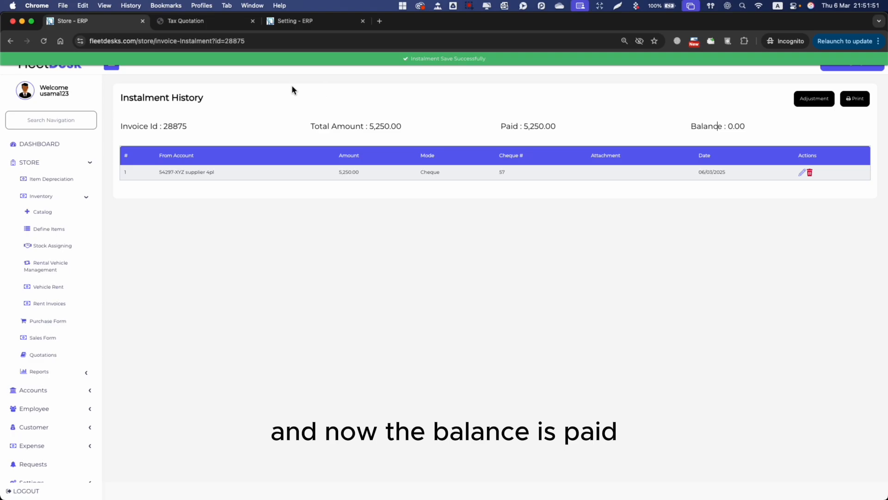
click(10, 42)
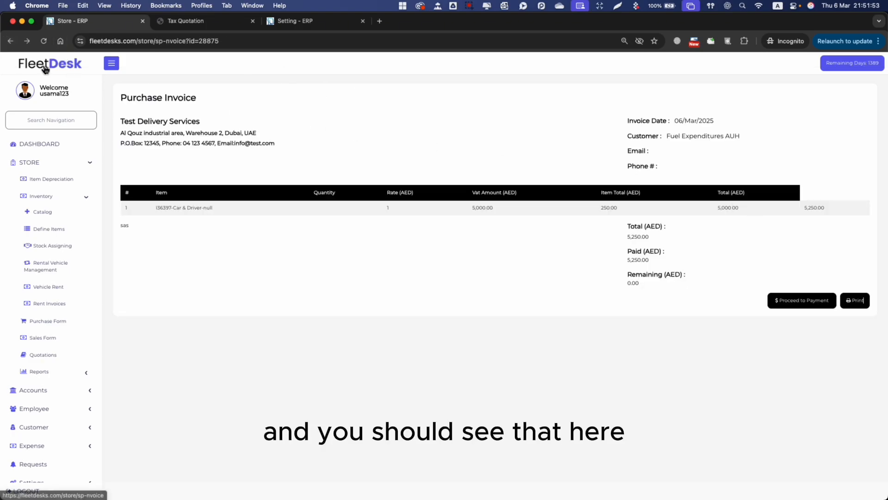
click(10, 41)
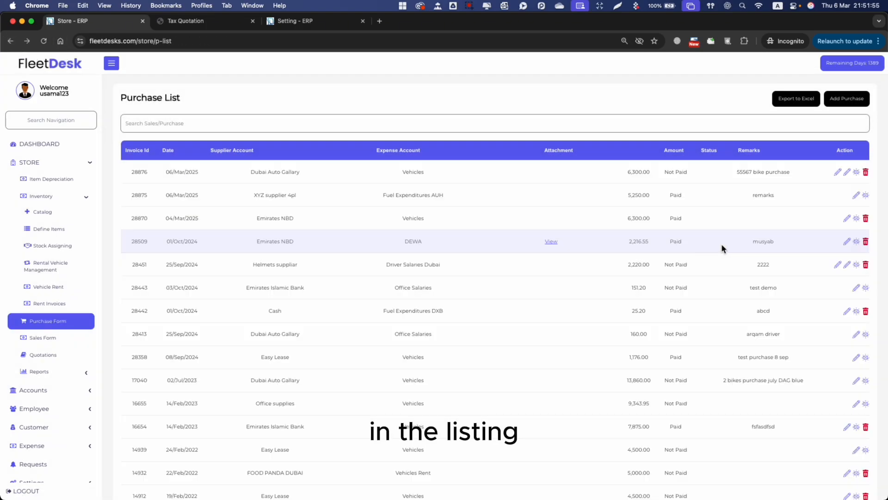
click(677, 200)
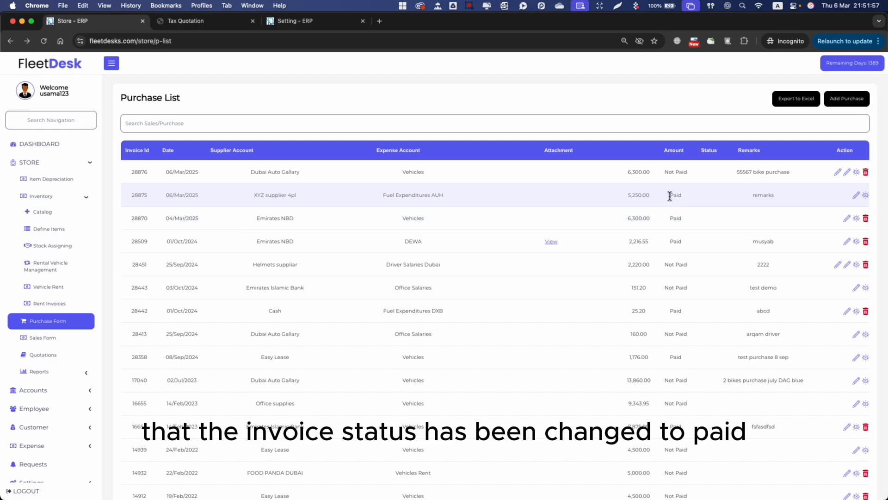